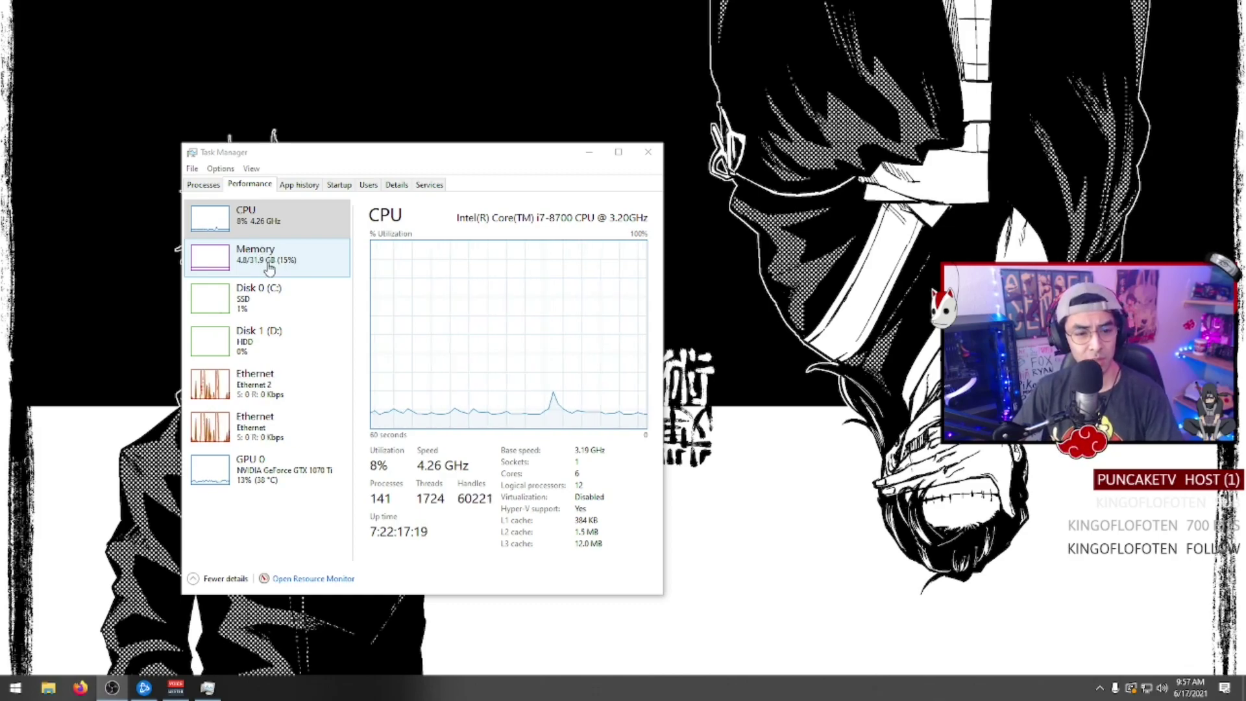
- Review the memory, C: and D: disk, and GTX 1070 Ti GPU performance pages in Task Manager
{"action": "left_click", "coordinate": [267, 268]}
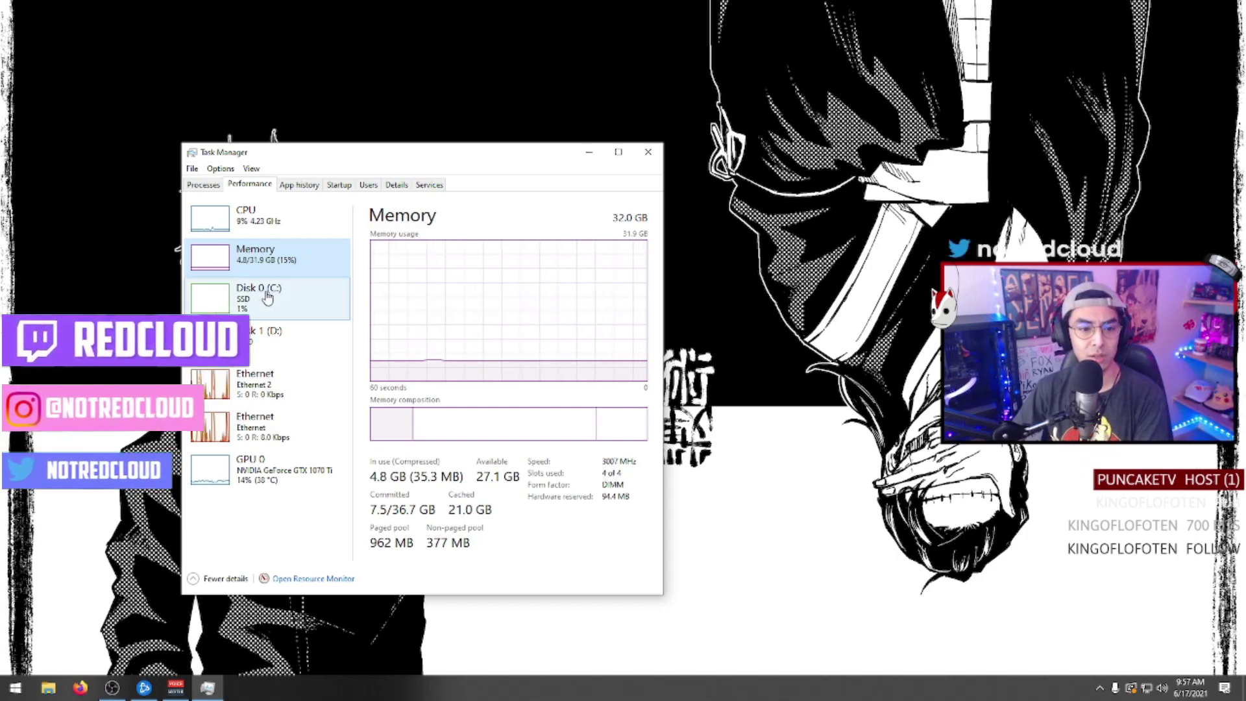
{"action": "left_click", "coordinate": [291, 306]}
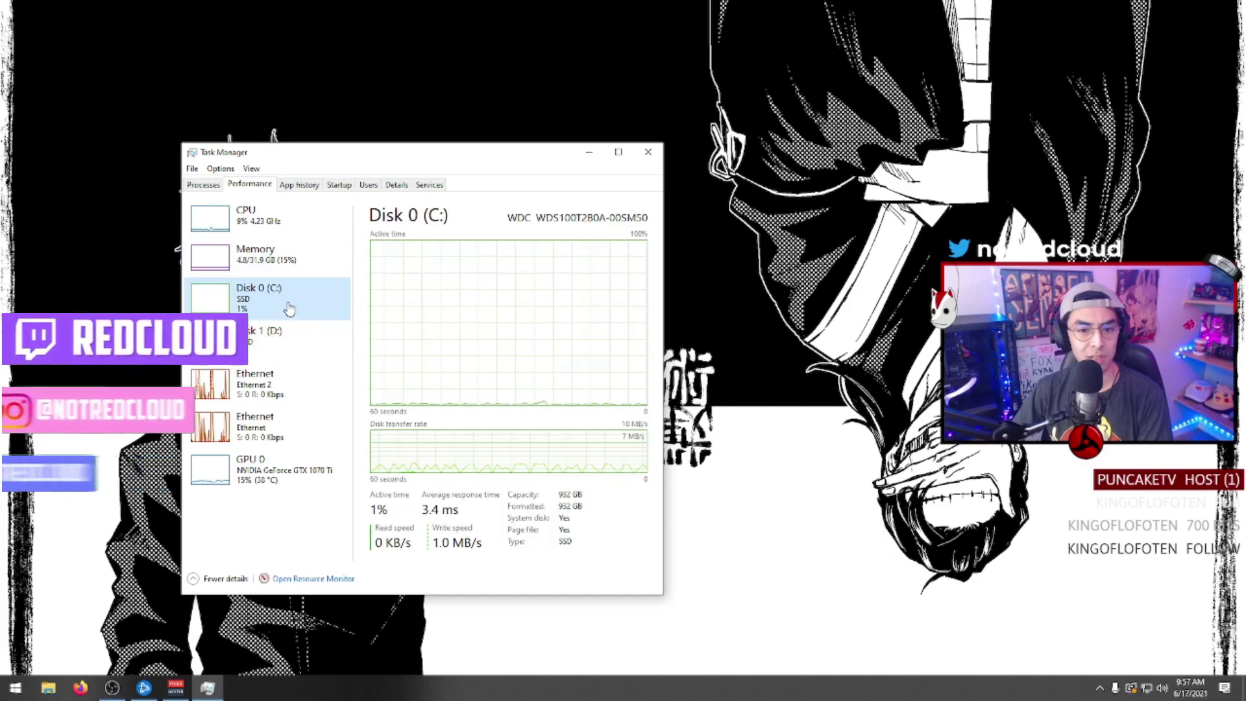
{"action": "left_click", "coordinate": [289, 355]}
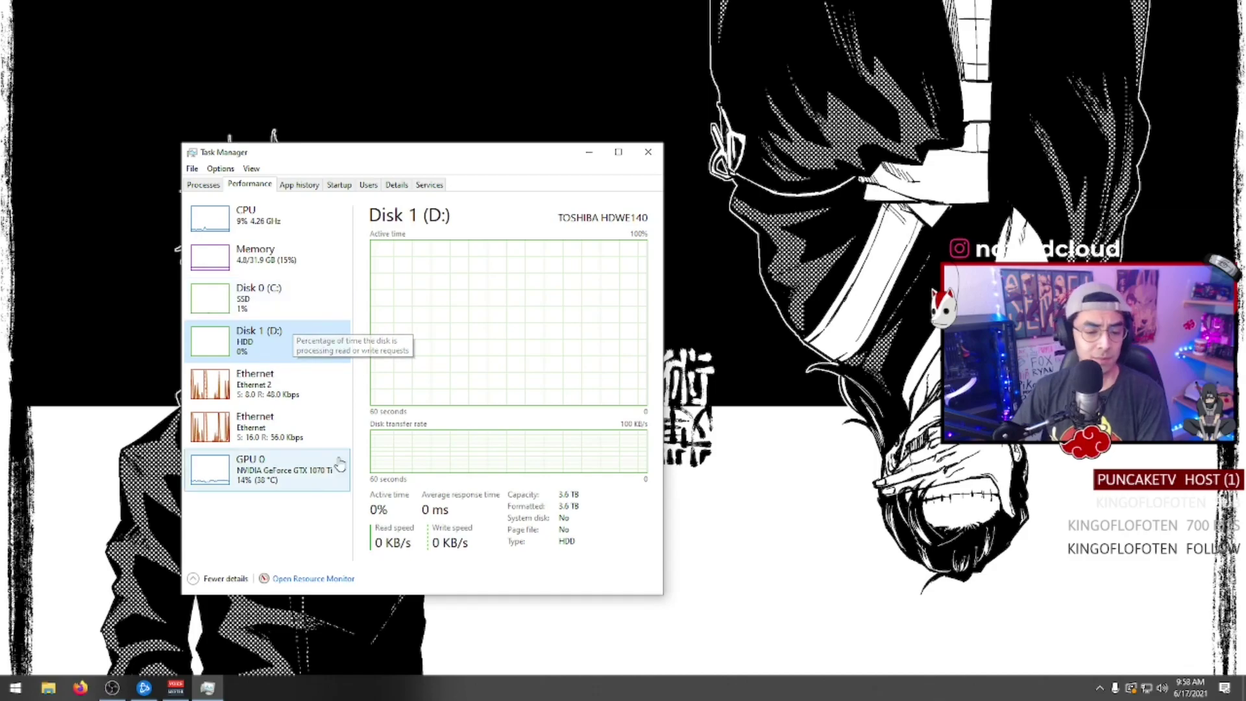
{"action": "left_click", "coordinate": [292, 473]}
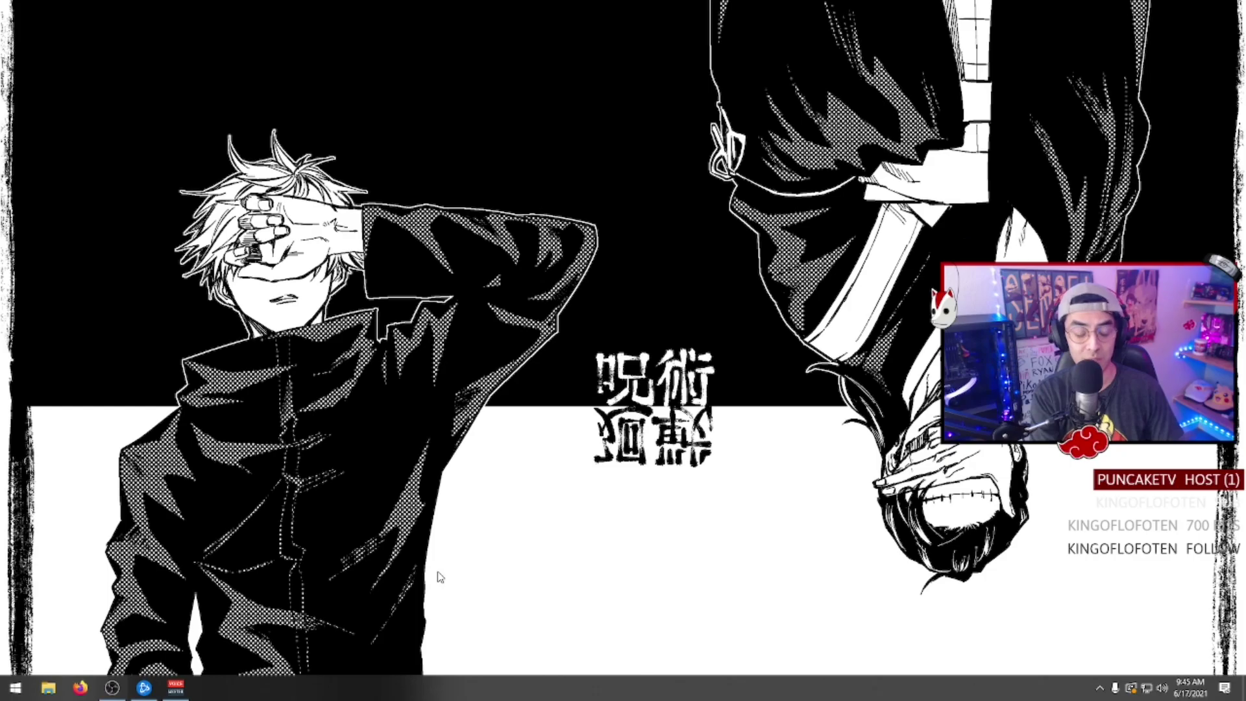
{"action": "key", "text": "super"}
{"action": "type", "text": "update"}
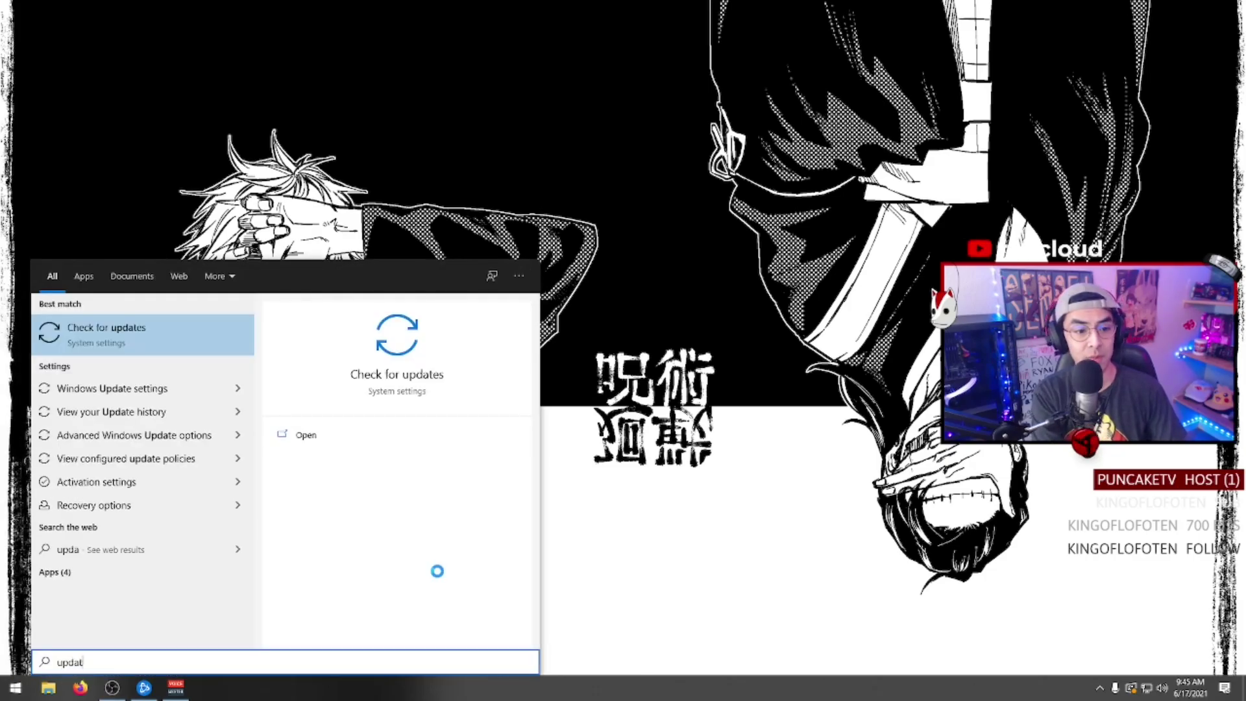
{"action": "key", "text": "Return"}
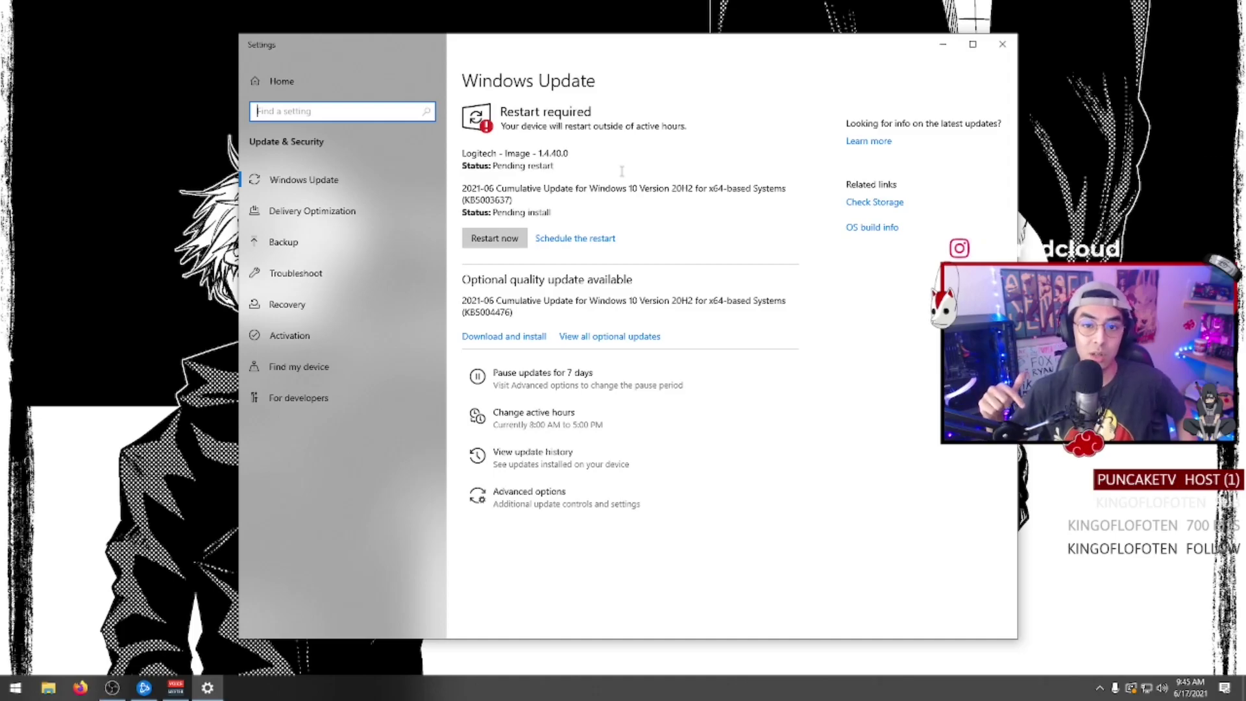
- Close Windows Update settings and search 'game mode' to confirm Game Mode is on
{"action": "key", "text": "alt+F4"}
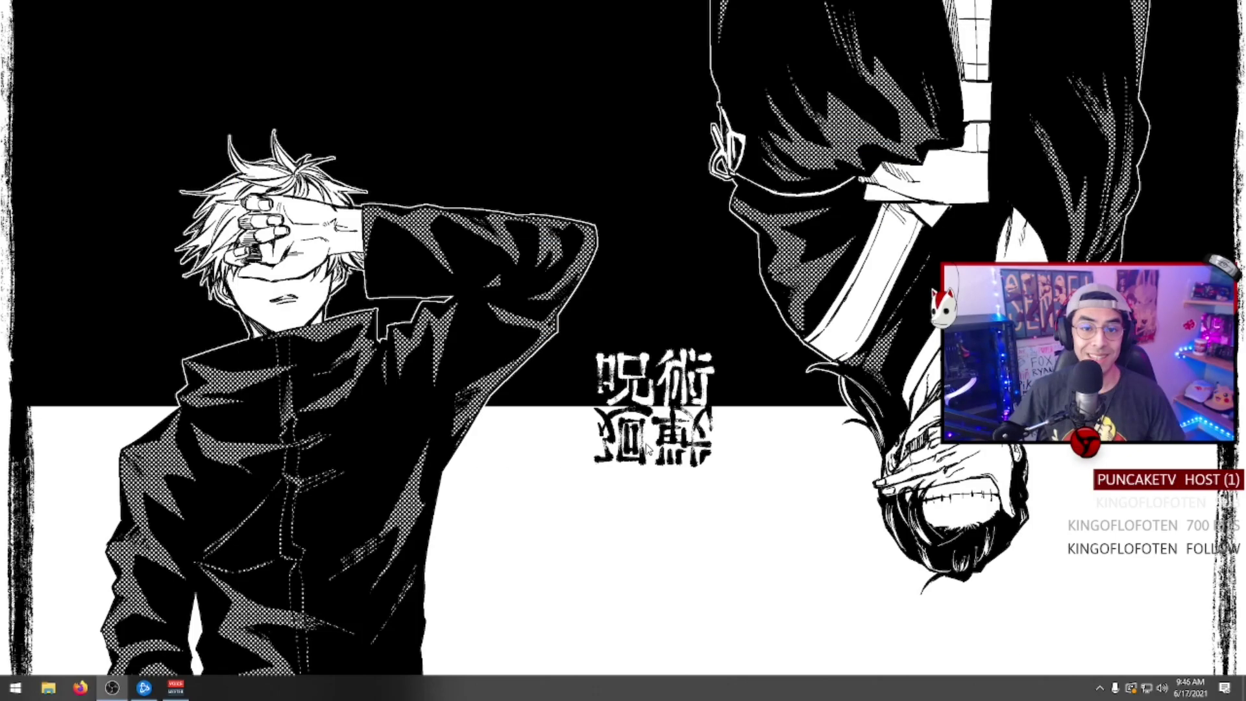
{"action": "key", "text": "super"}
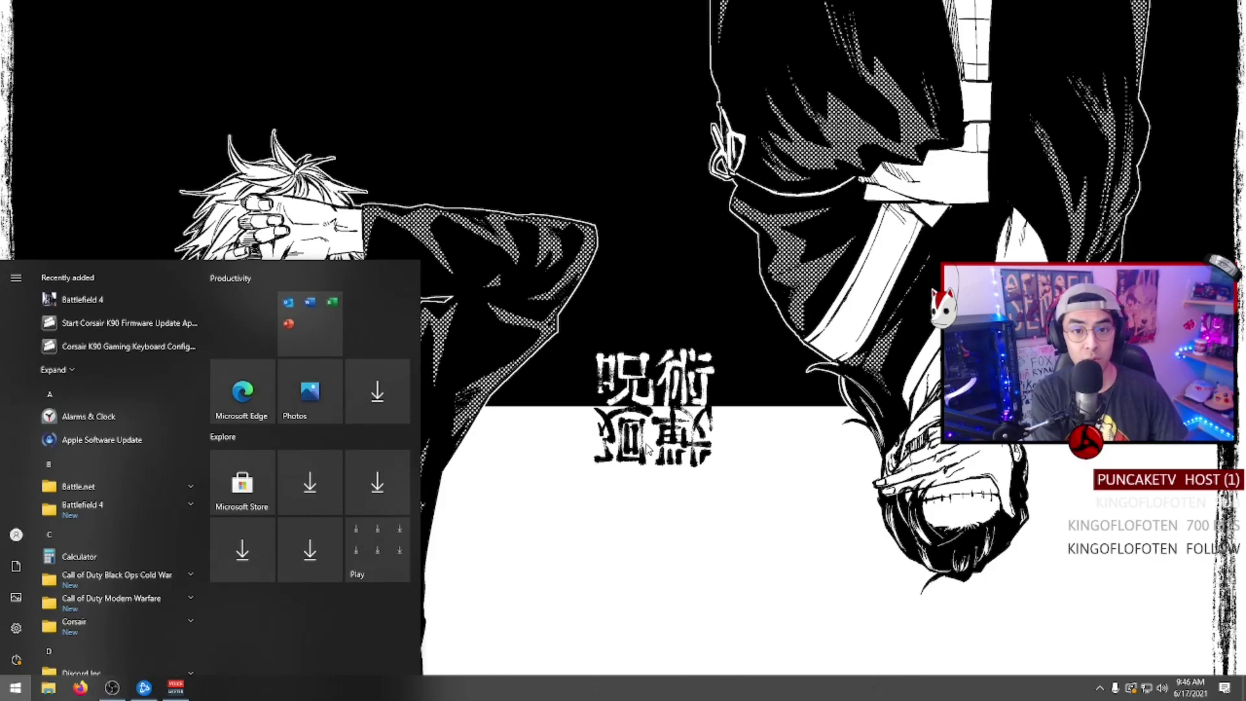
{"action": "type", "text": "game mod"}
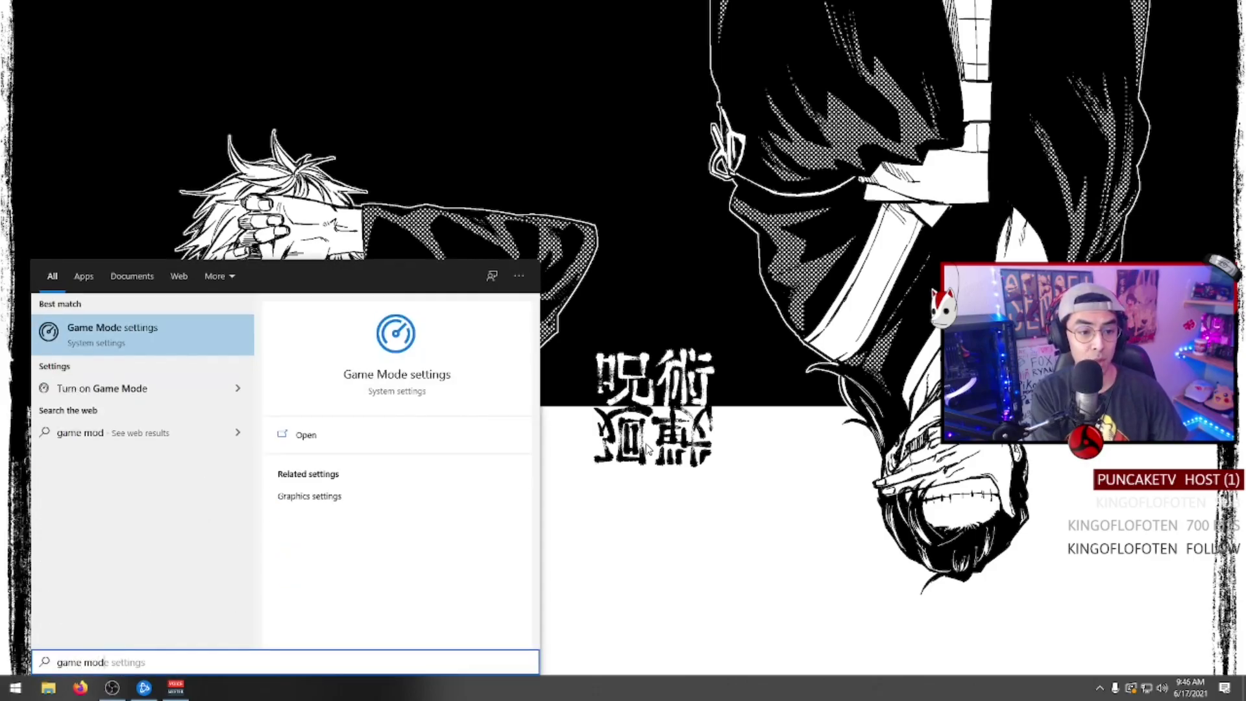
{"action": "key", "text": "Return"}
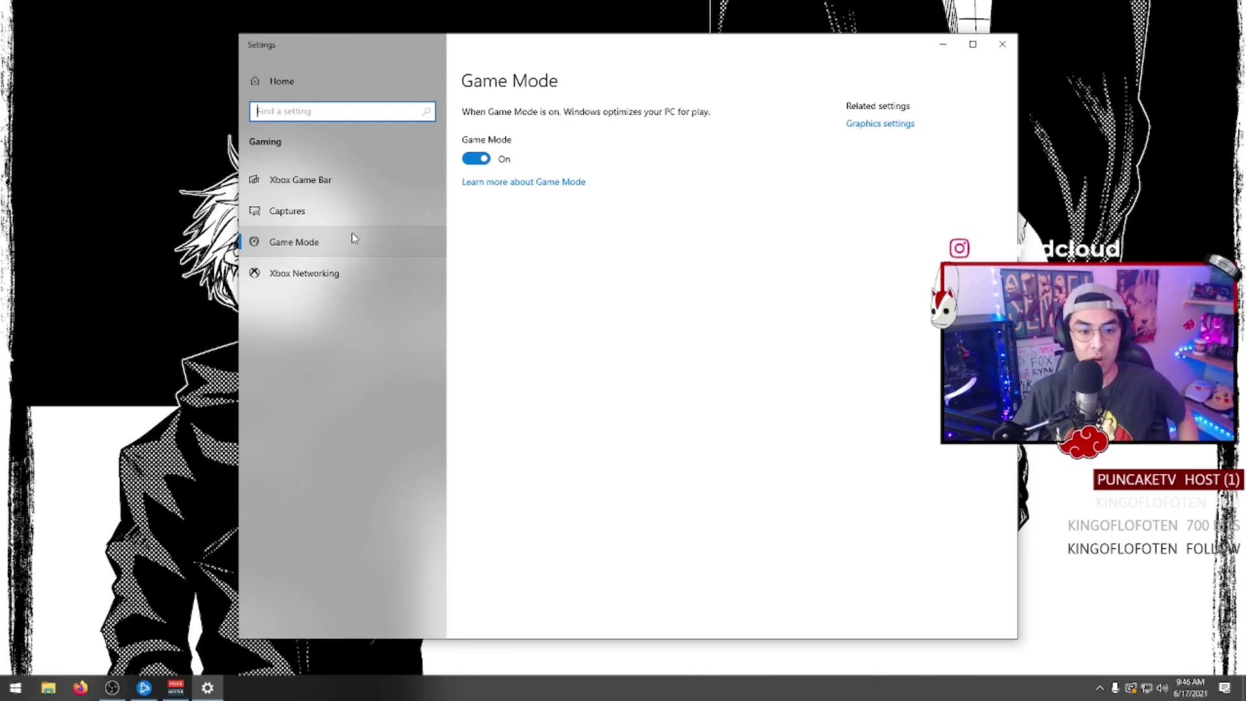
- Check that Xbox Game Bar and background recording under Captures are both off
{"action": "left_click", "coordinate": [314, 178]}
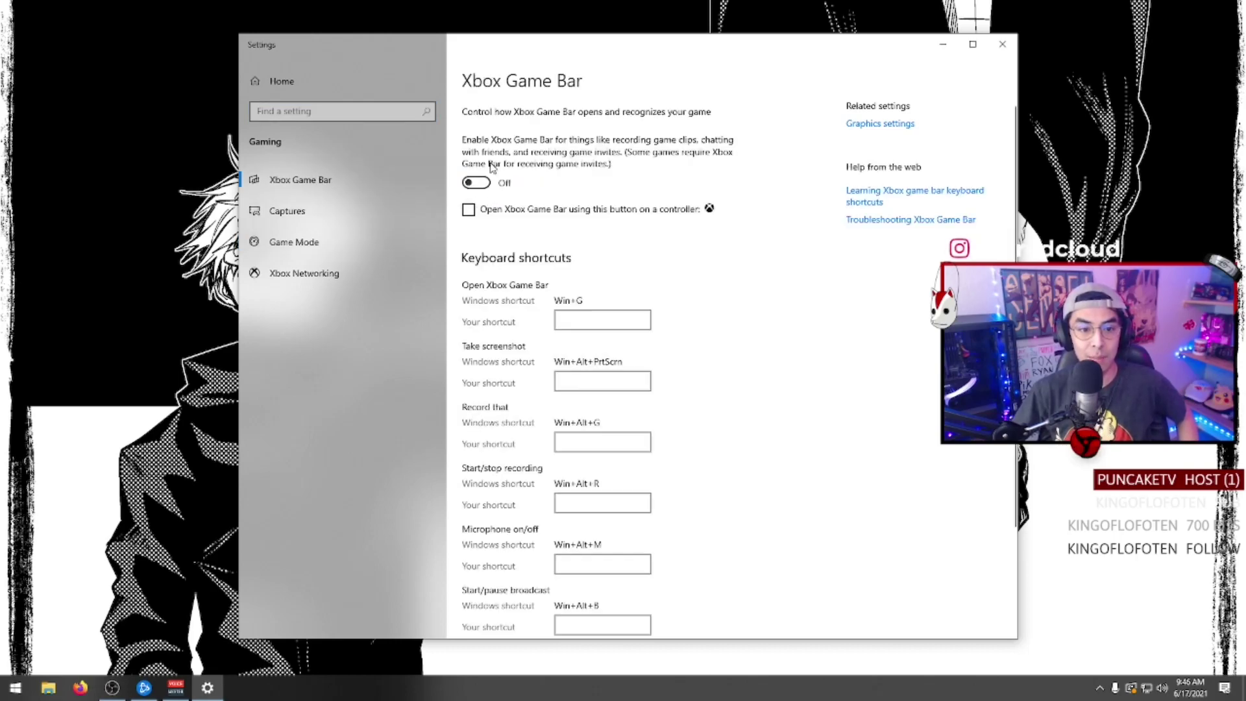
{"action": "left_click", "coordinate": [362, 210]}
{"action": "scroll", "coordinate": [683, 346], "scroll_direction": "down", "scroll_amount": 3}
{"action": "scroll", "coordinate": [593, 357], "scroll_direction": "up", "scroll_amount": 3}
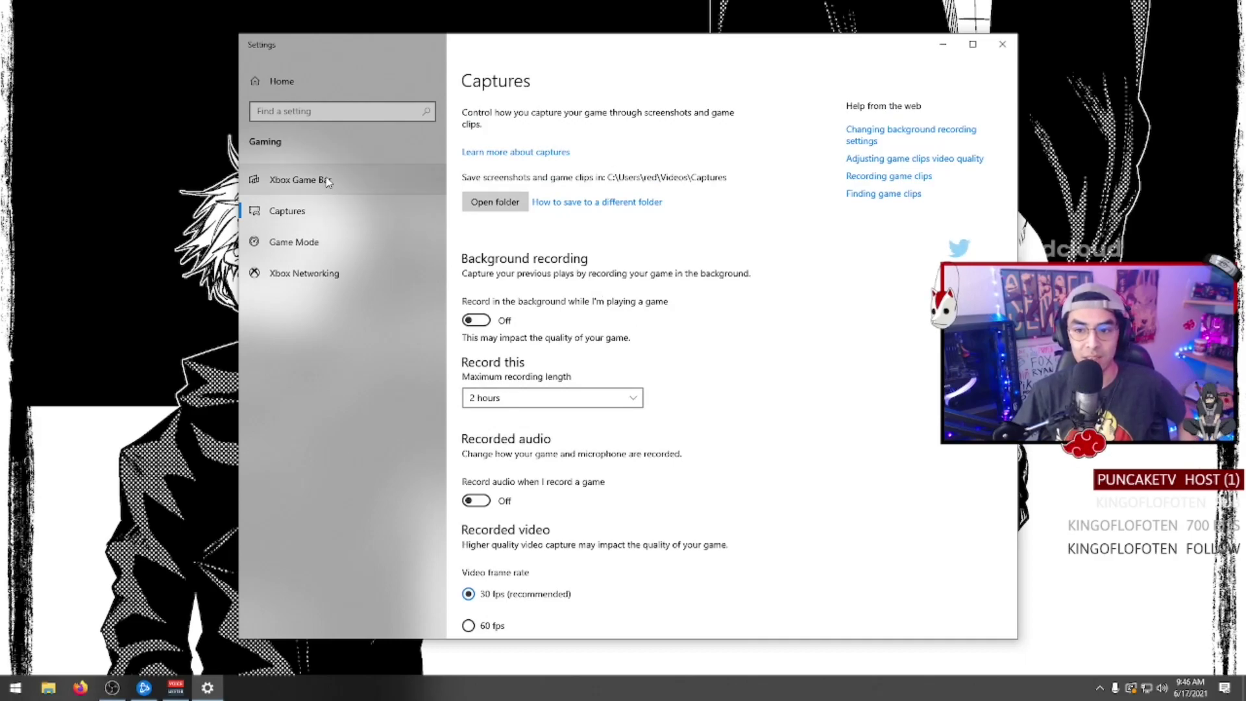
{"action": "left_click", "coordinate": [328, 182]}
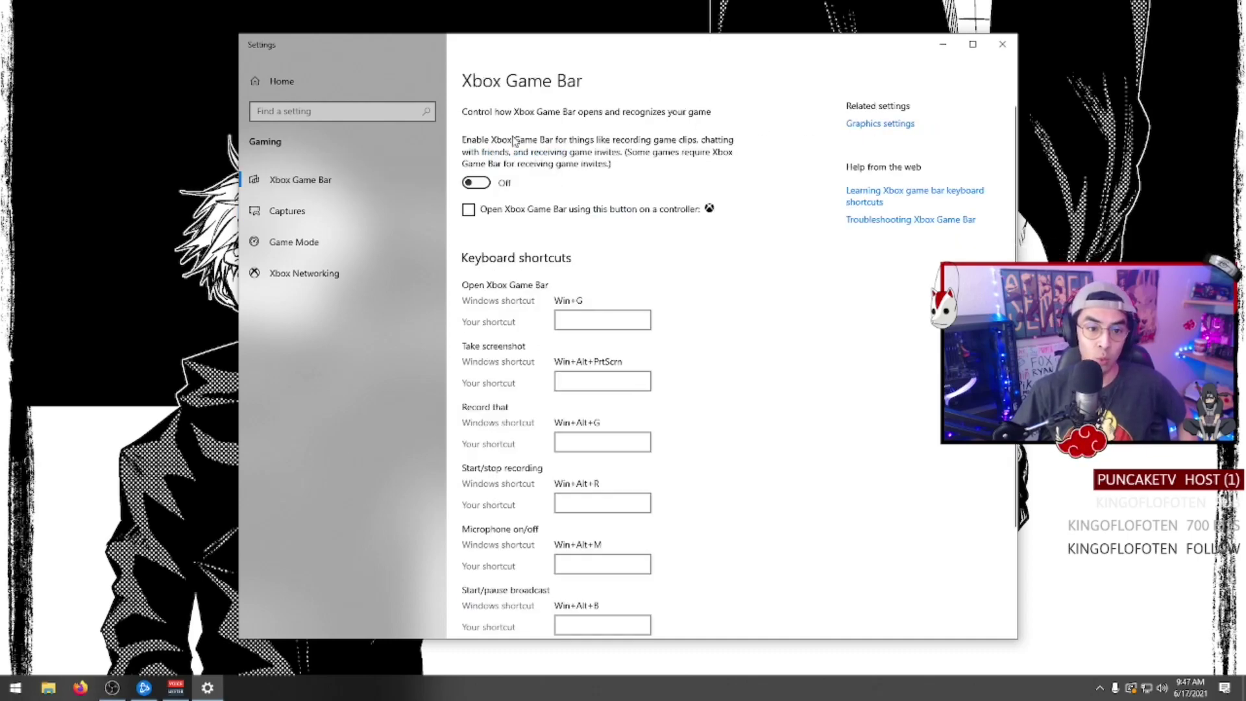
{"action": "left_click", "coordinate": [868, 130]}
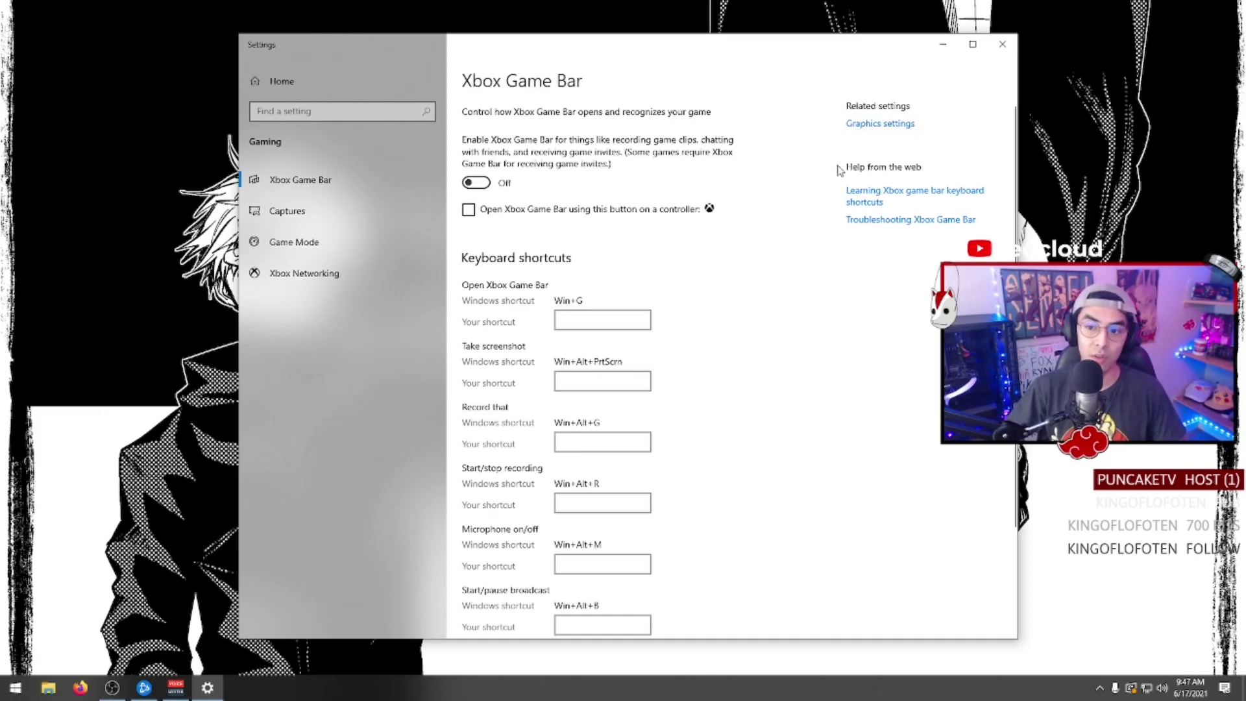
- Search 'graphics' in Settings and turn on hardware-accelerated GPU scheduling
{"action": "key", "text": "super"}
{"action": "type", "text": "graphics"}
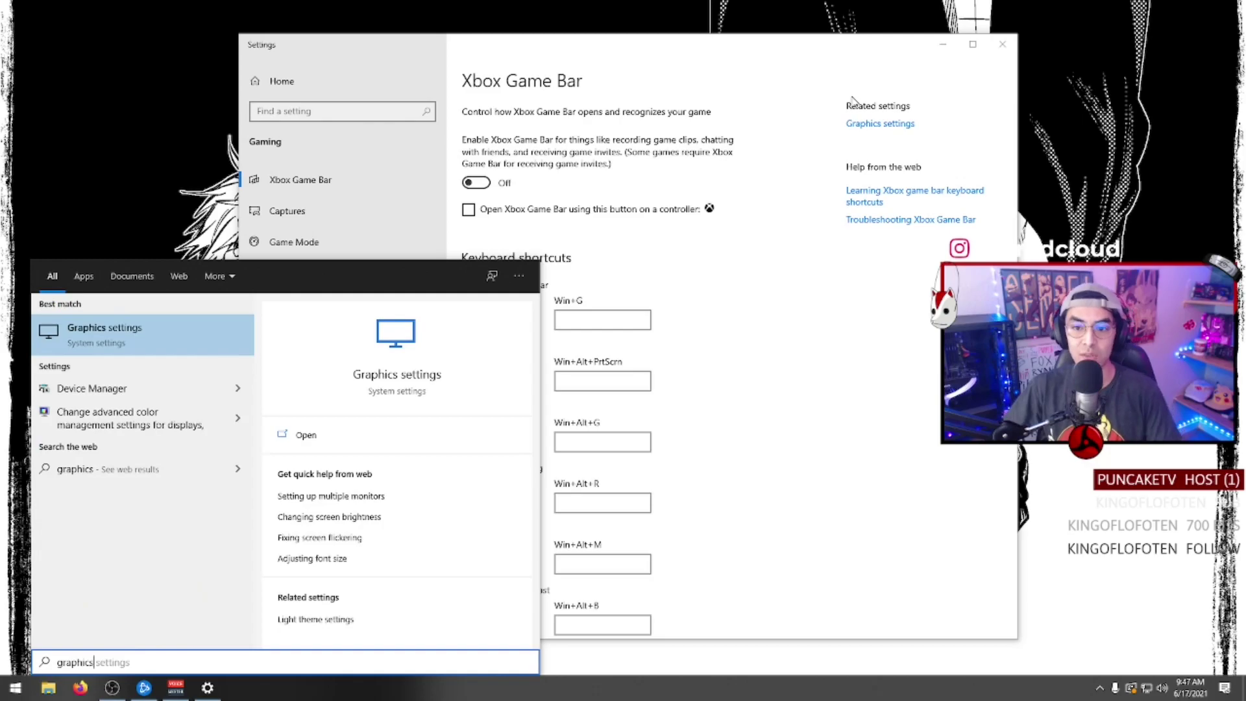
{"action": "key", "text": "Return"}
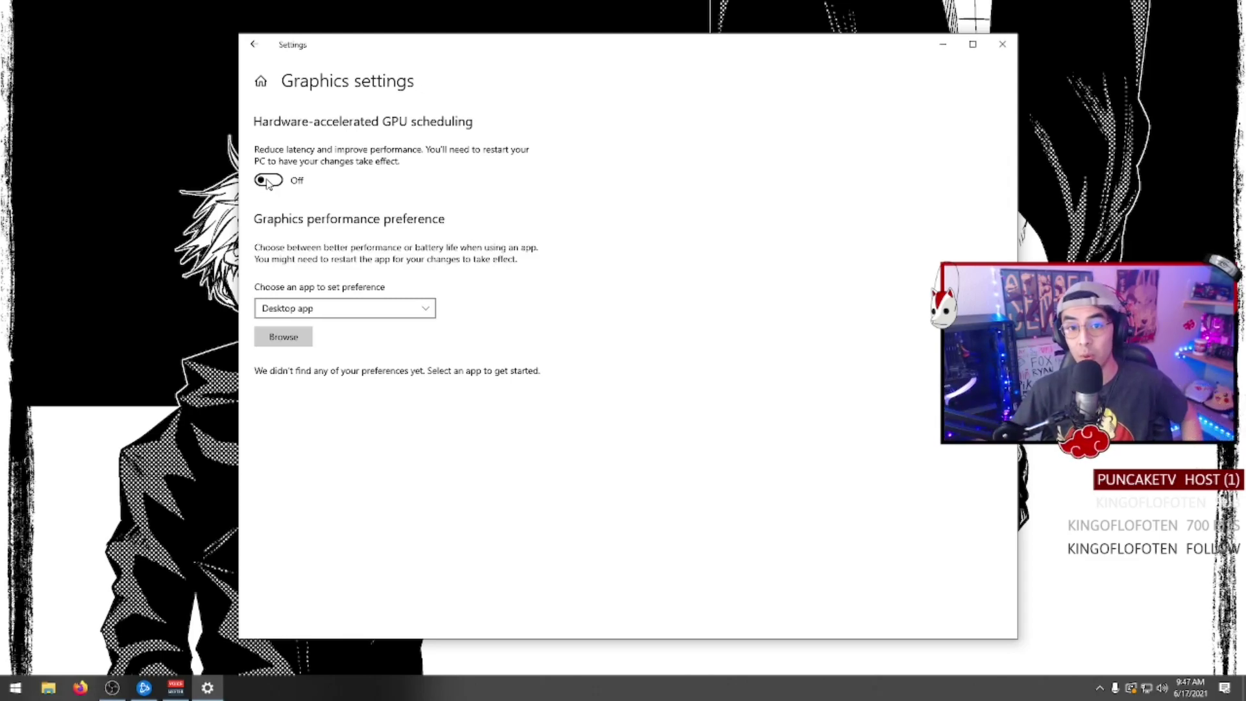
{"action": "left_click", "coordinate": [268, 181]}
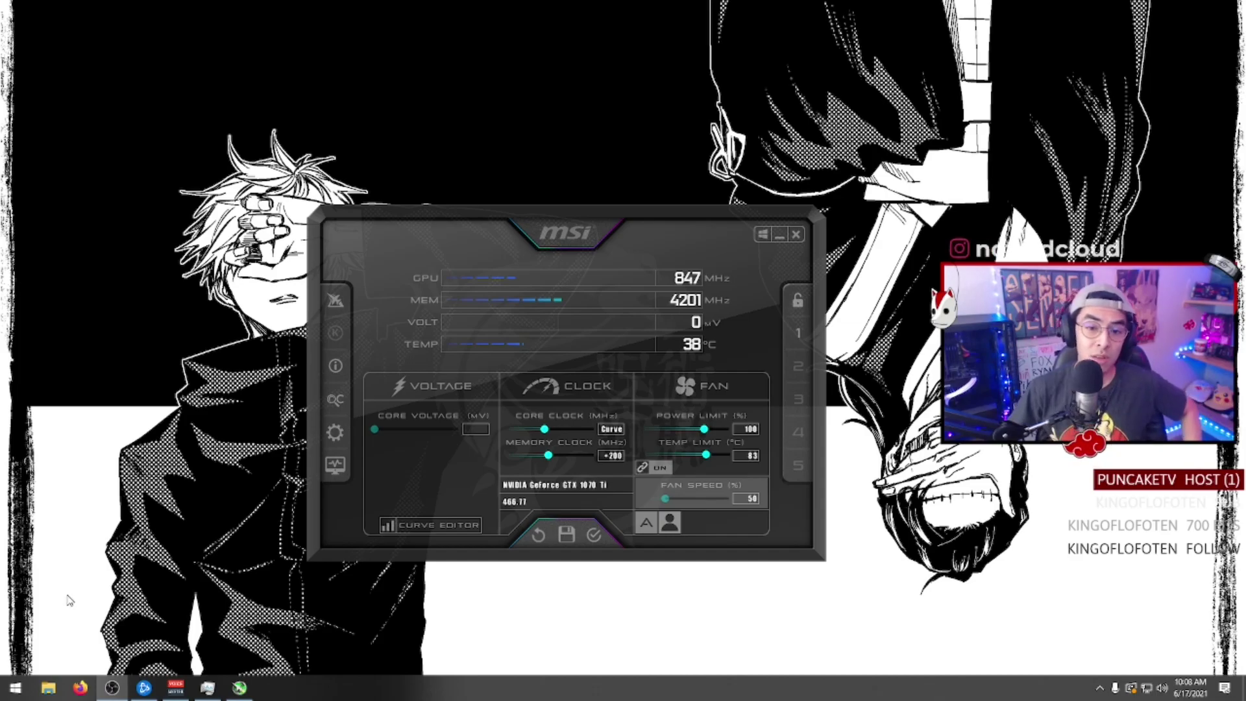
{"action": "left_click_drag", "start_coordinate": [571, 237], "coordinate": [570, 237]}
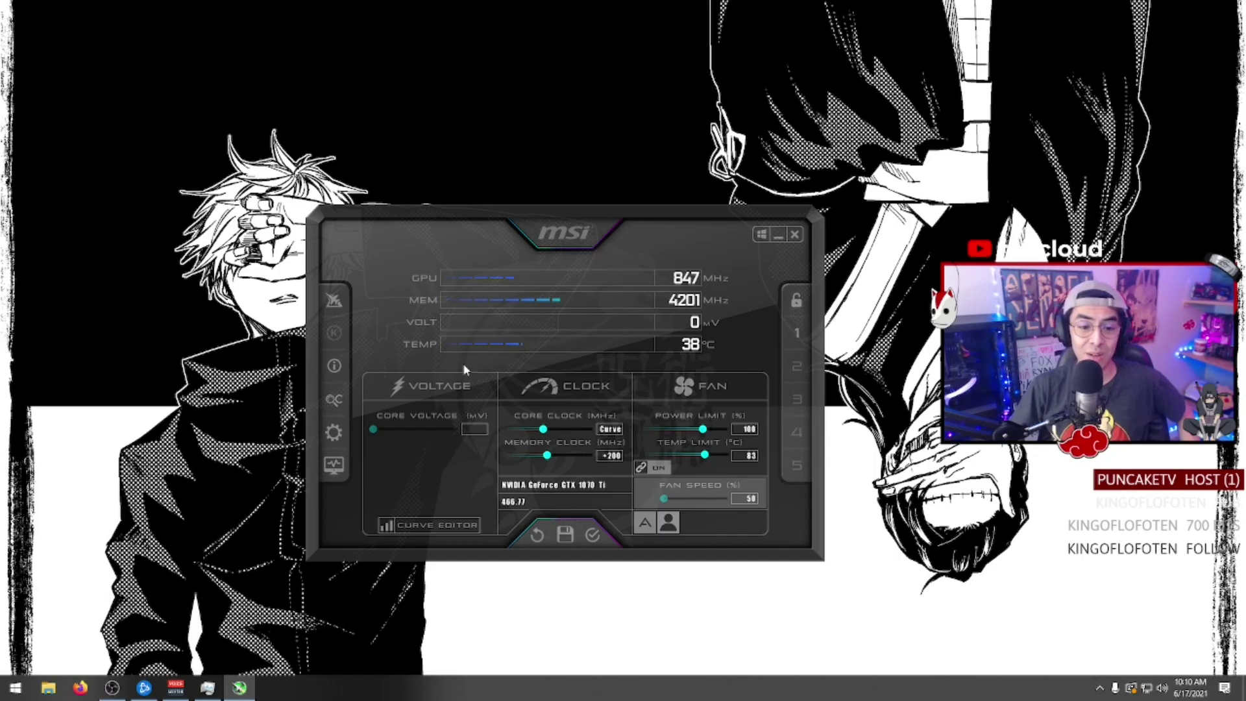
- In Afterburner's properties Fan tab, set the predefined fan speed curve to Default
{"action": "left_click", "coordinate": [335, 435]}
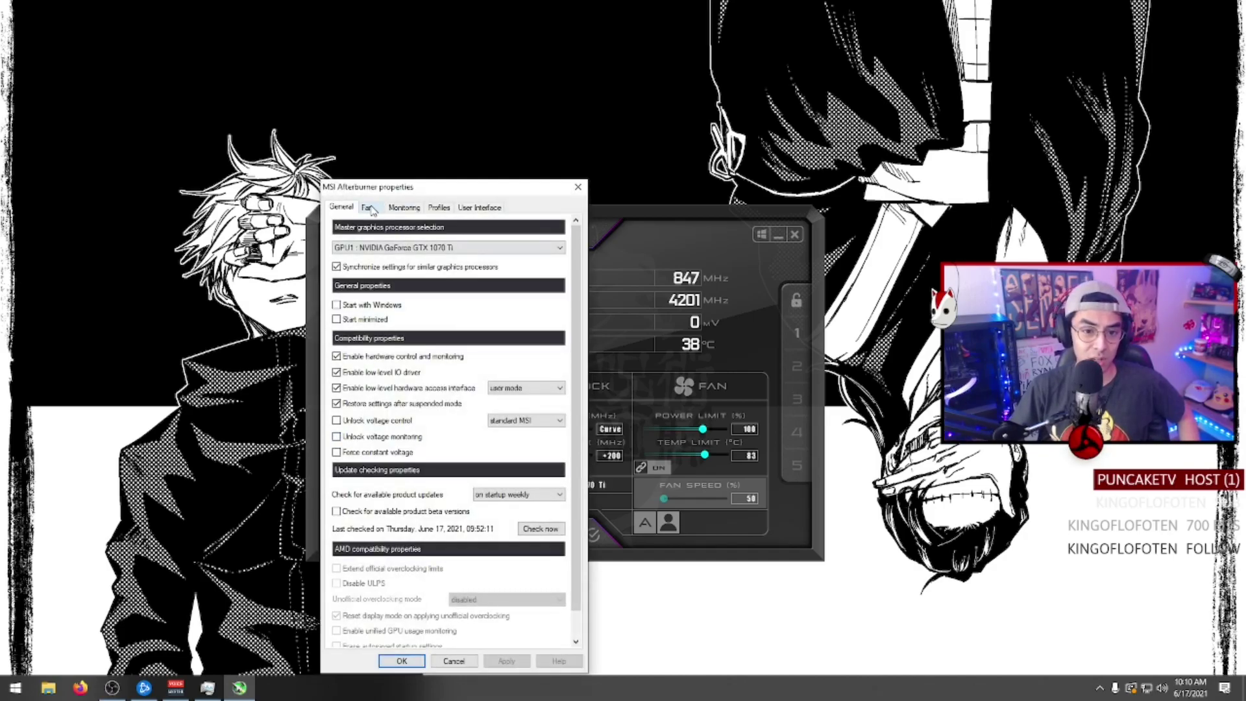
{"action": "left_click", "coordinate": [368, 208]}
{"action": "mouse_move", "coordinate": [435, 187]}
{"action": "left_mouse_down"}
{"action": "mouse_move", "coordinate": [485, 146]}
{"action": "mouse_move", "coordinate": [586, 122]}
{"action": "left_mouse_up"}
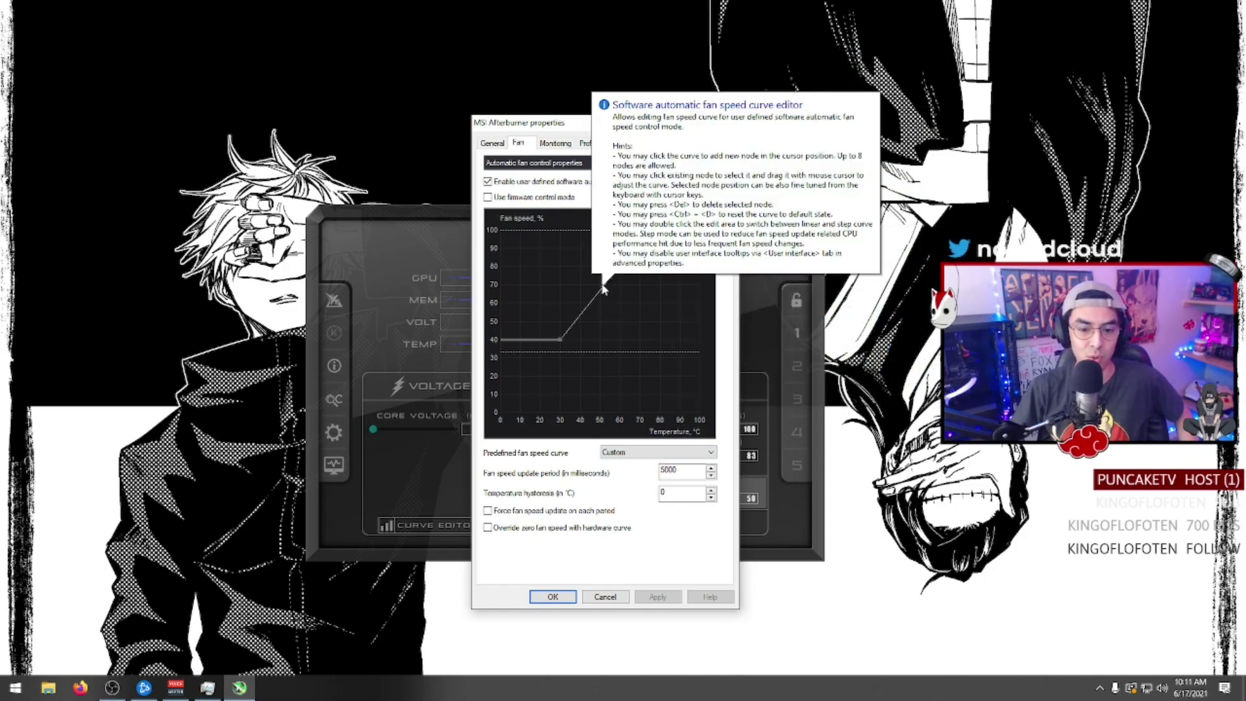
{"action": "left_click", "coordinate": [655, 452]}
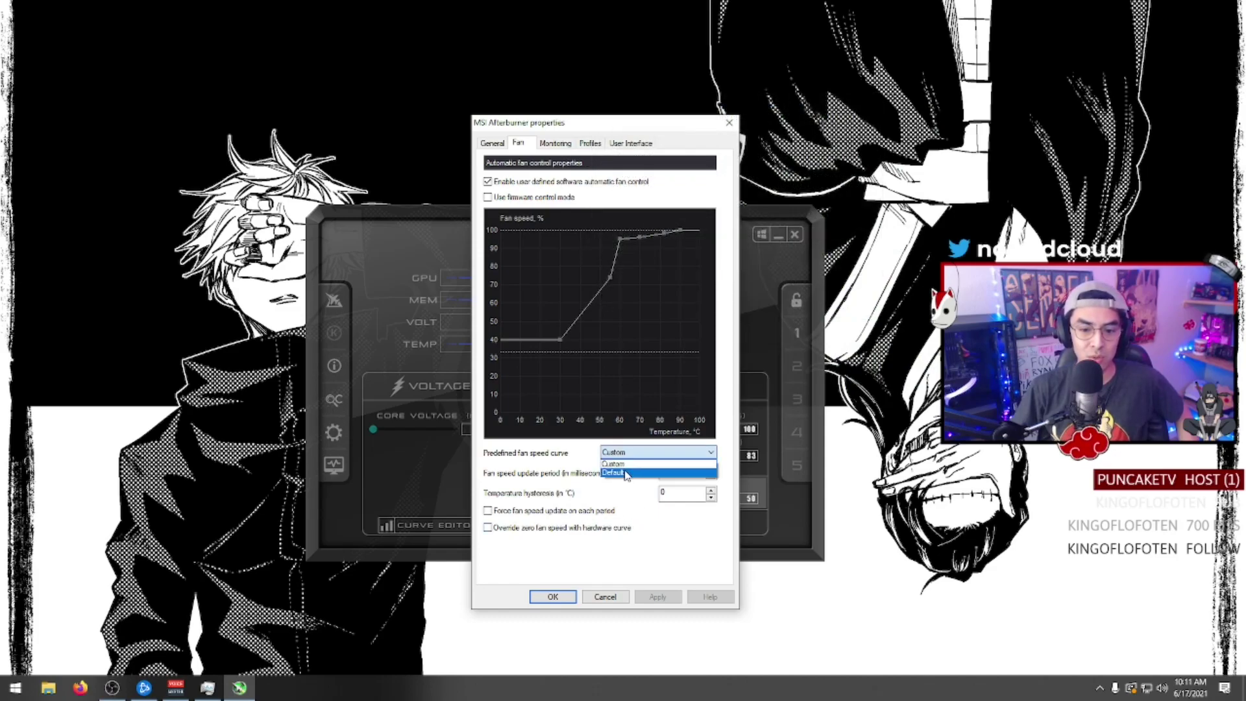
{"action": "left_click", "coordinate": [623, 473]}
{"action": "left_click", "coordinate": [629, 454]}
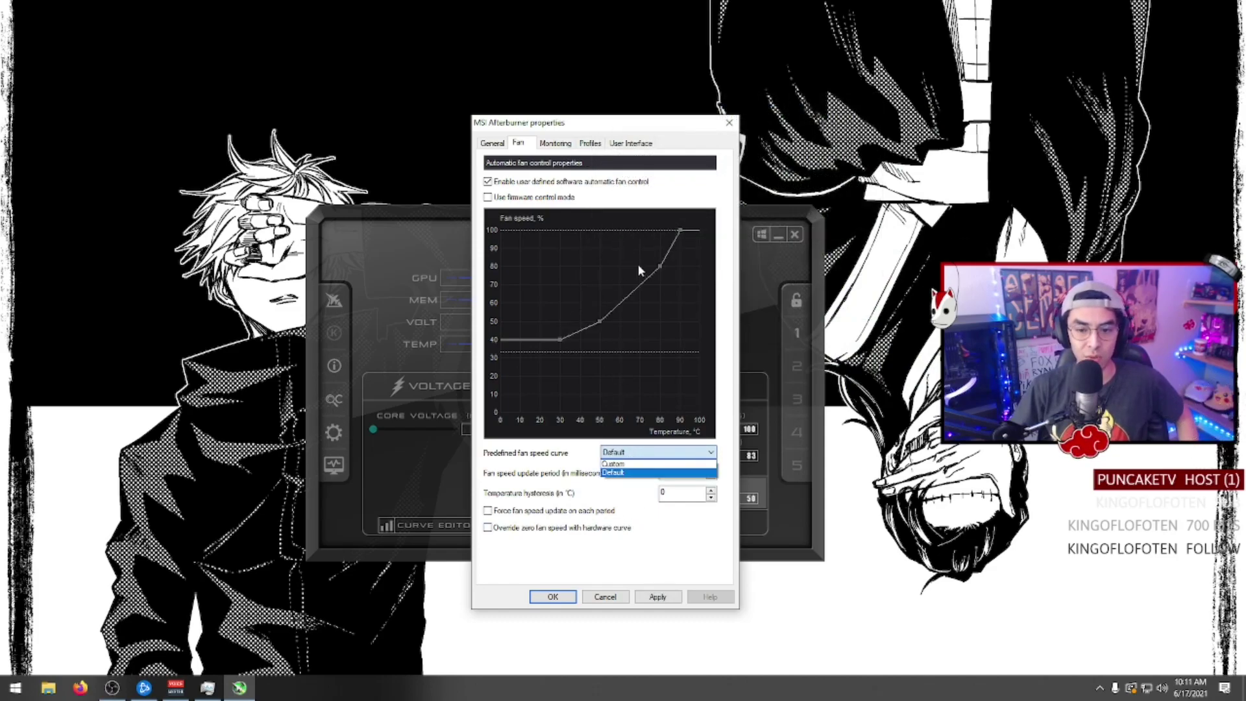
{"action": "left_click", "coordinate": [572, 472]}
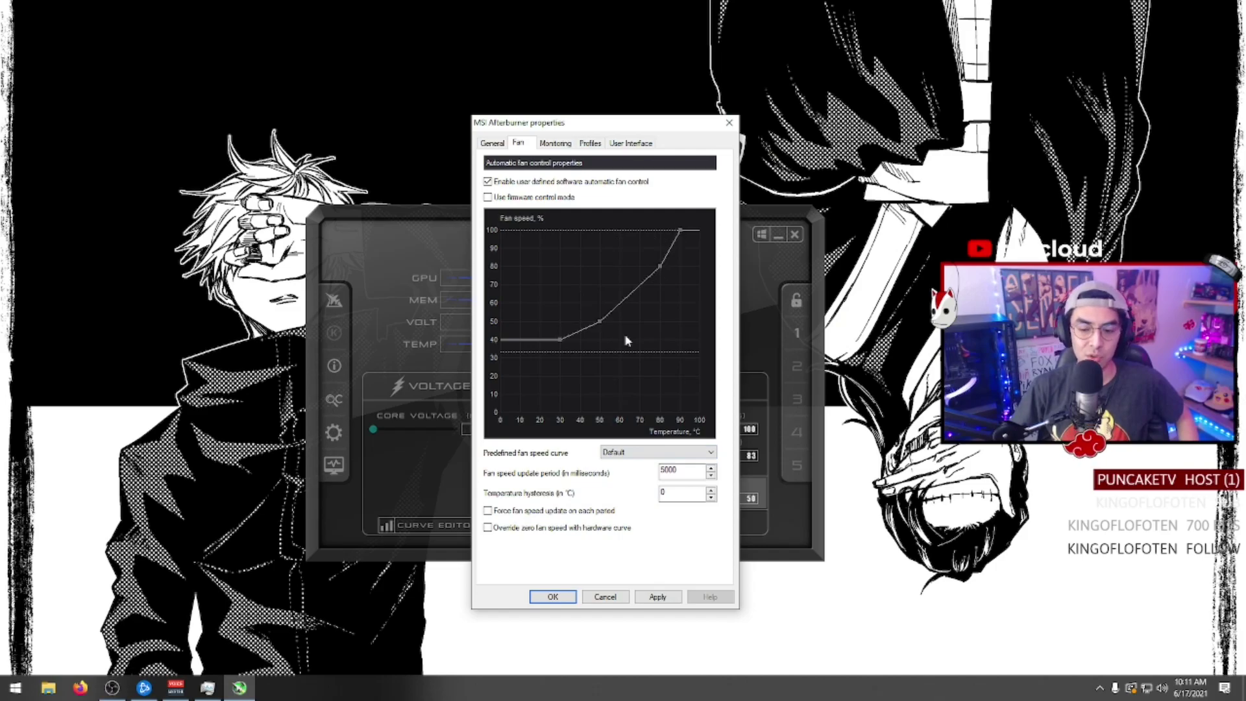
- Apply a Custom fan curve: about 65% at 50°C, 88% at 61°C, 100% at 67°C
{"action": "left_click", "coordinate": [668, 251]}
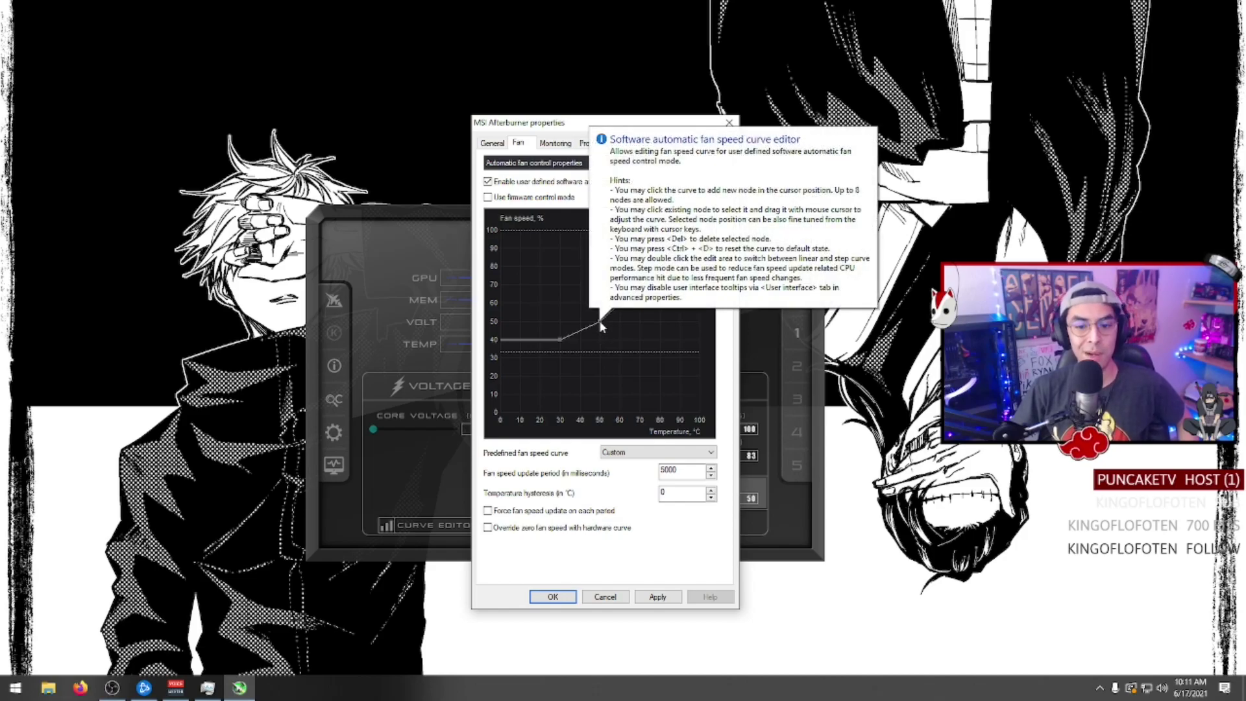
{"action": "left_click_drag", "start_coordinate": [600, 320], "coordinate": [601, 286]}
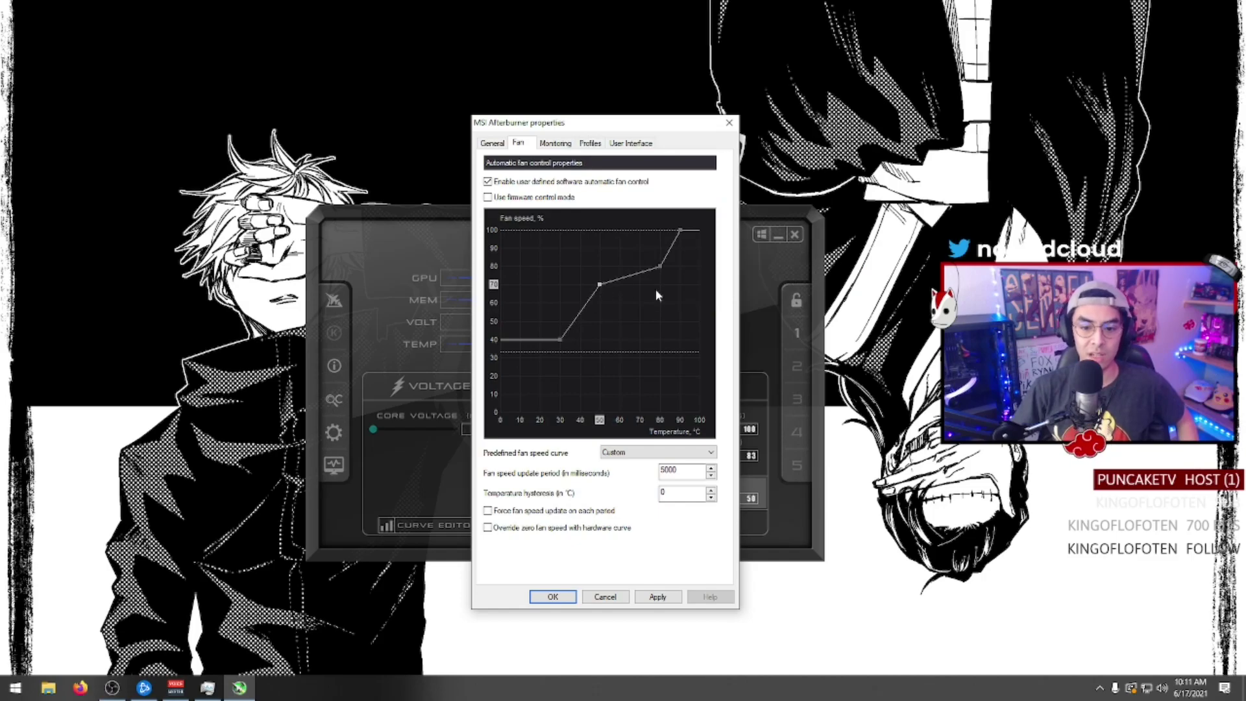
{"action": "left_click_drag", "start_coordinate": [659, 267], "coordinate": [623, 252]}
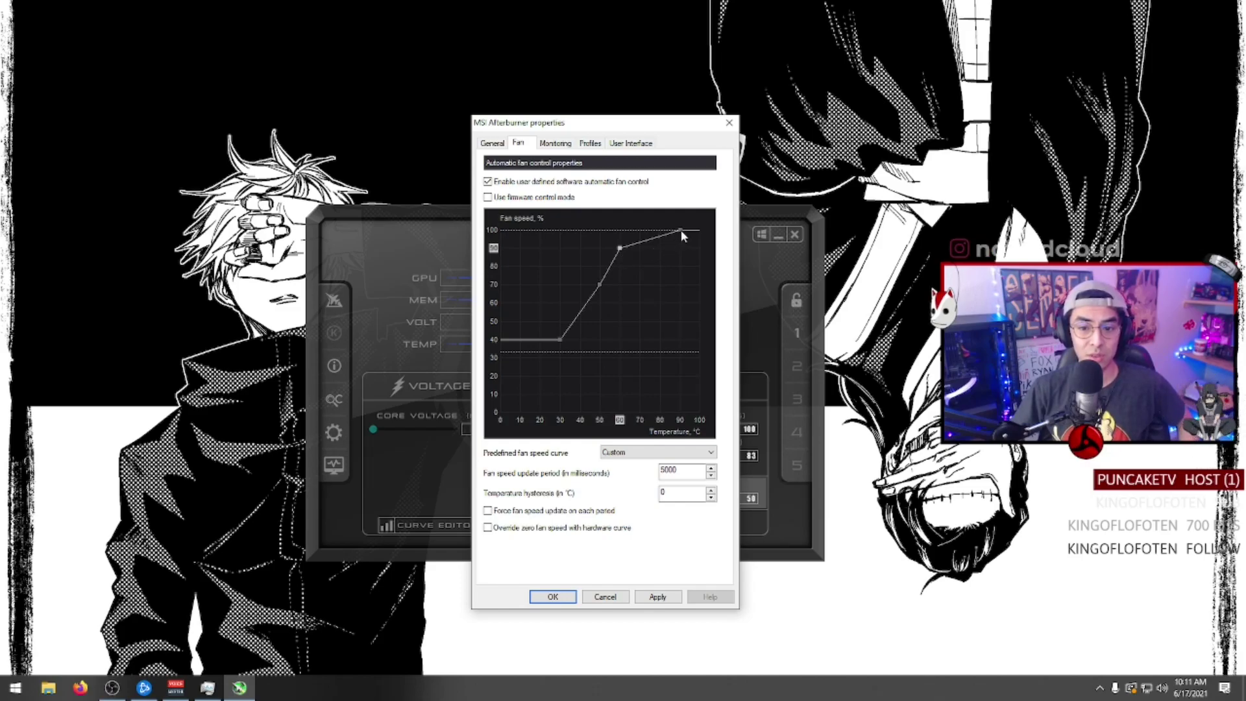
{"action": "left_click_drag", "start_coordinate": [682, 230], "coordinate": [632, 230]}
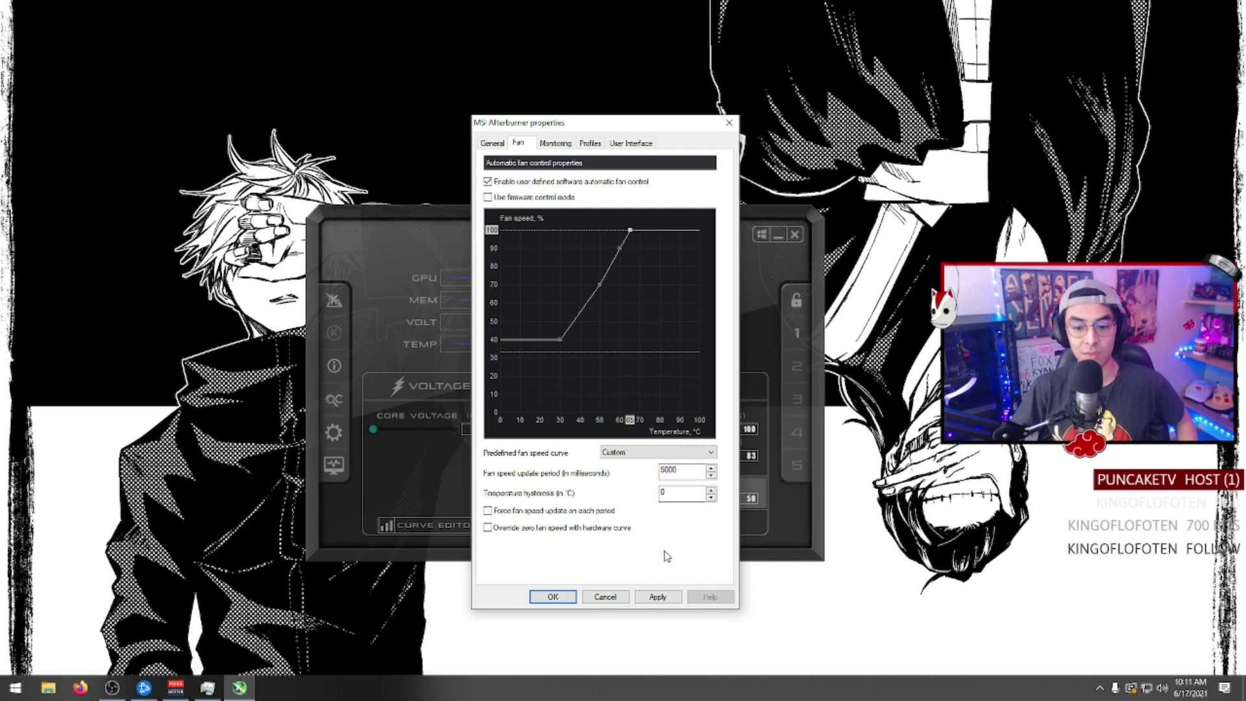
{"action": "left_click", "coordinate": [656, 597]}
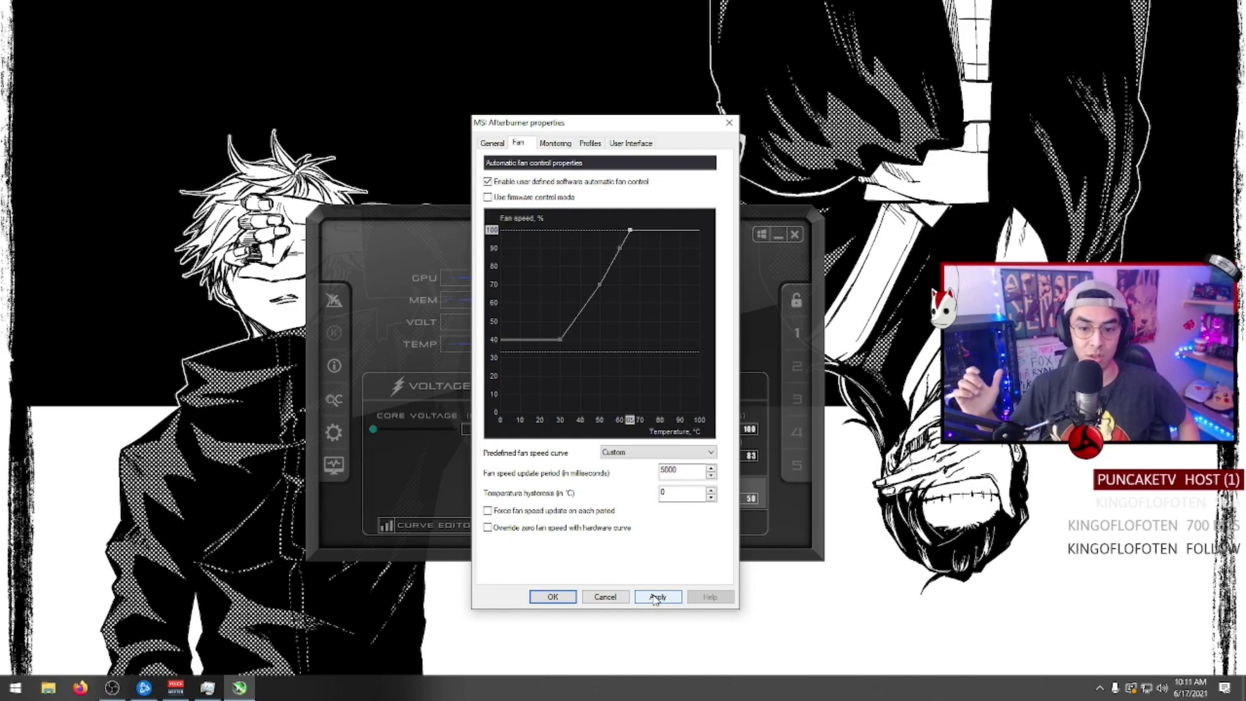
{"action": "left_click", "coordinate": [656, 597]}
{"action": "left_click", "coordinate": [552, 597]}
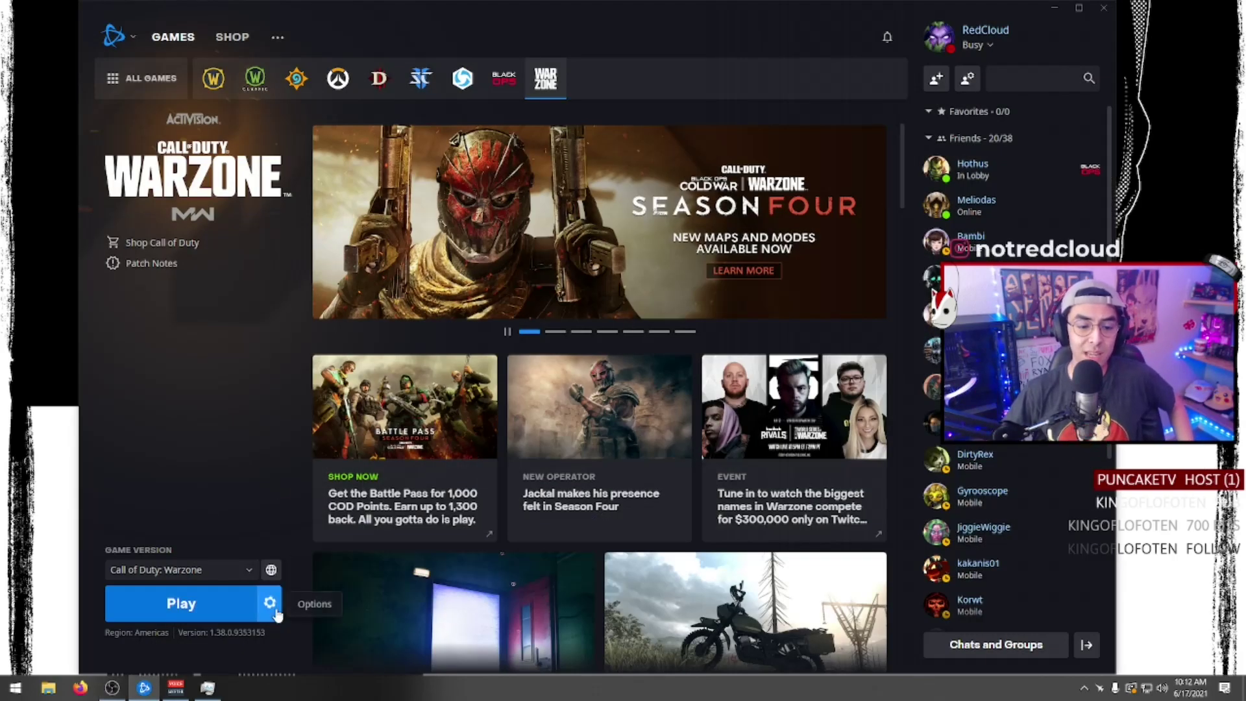
- Open Modify Install for Warzone and uncheck the Multiplayer content
{"action": "left_click", "coordinate": [270, 603]}
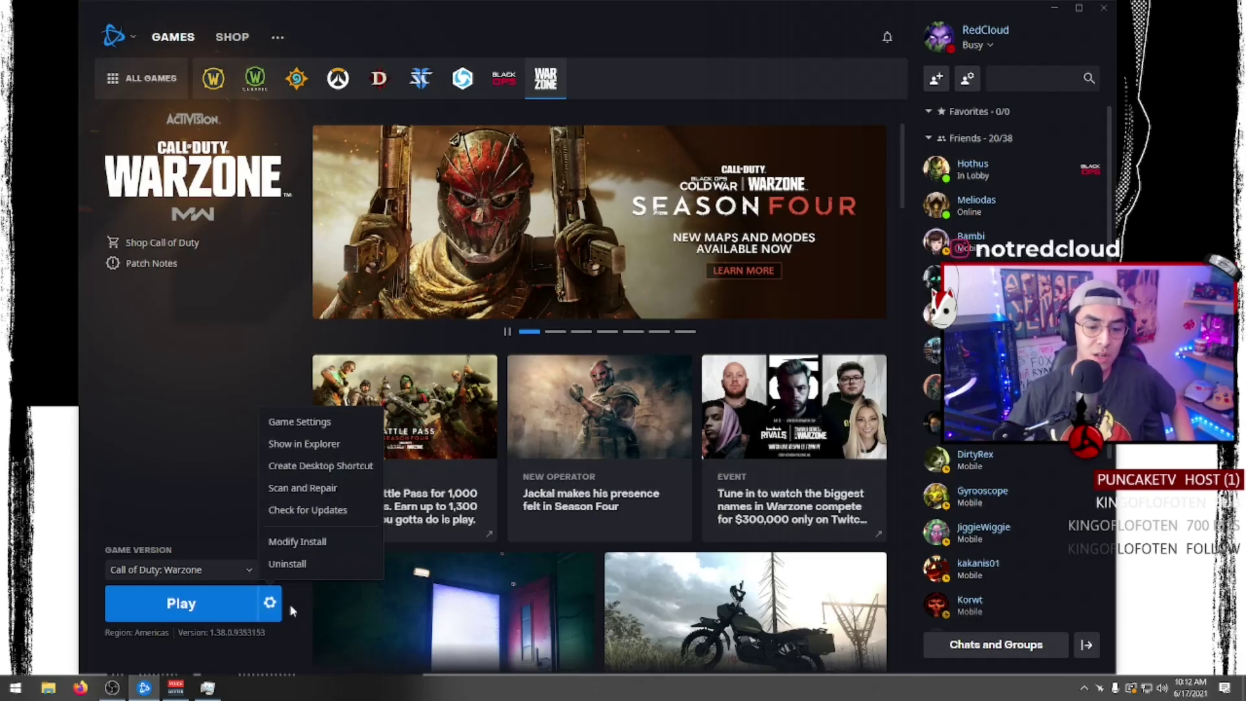
{"action": "left_click", "coordinate": [312, 544]}
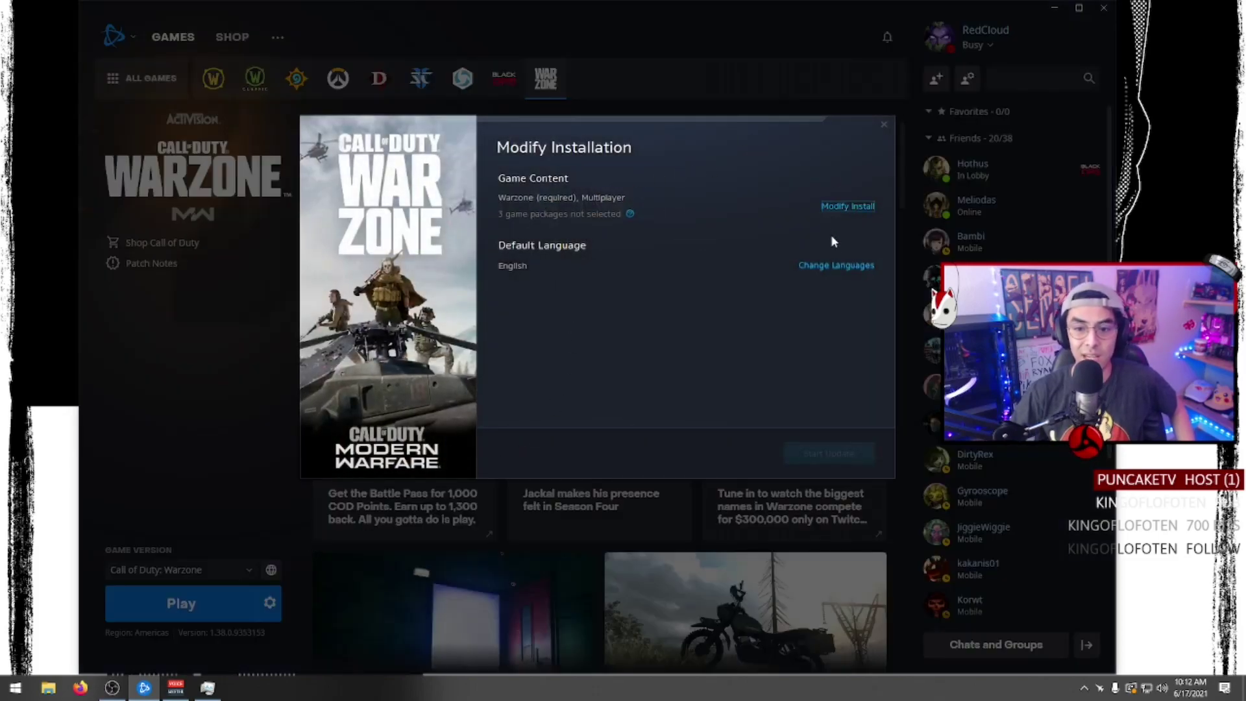
{"action": "left_click", "coordinate": [862, 206]}
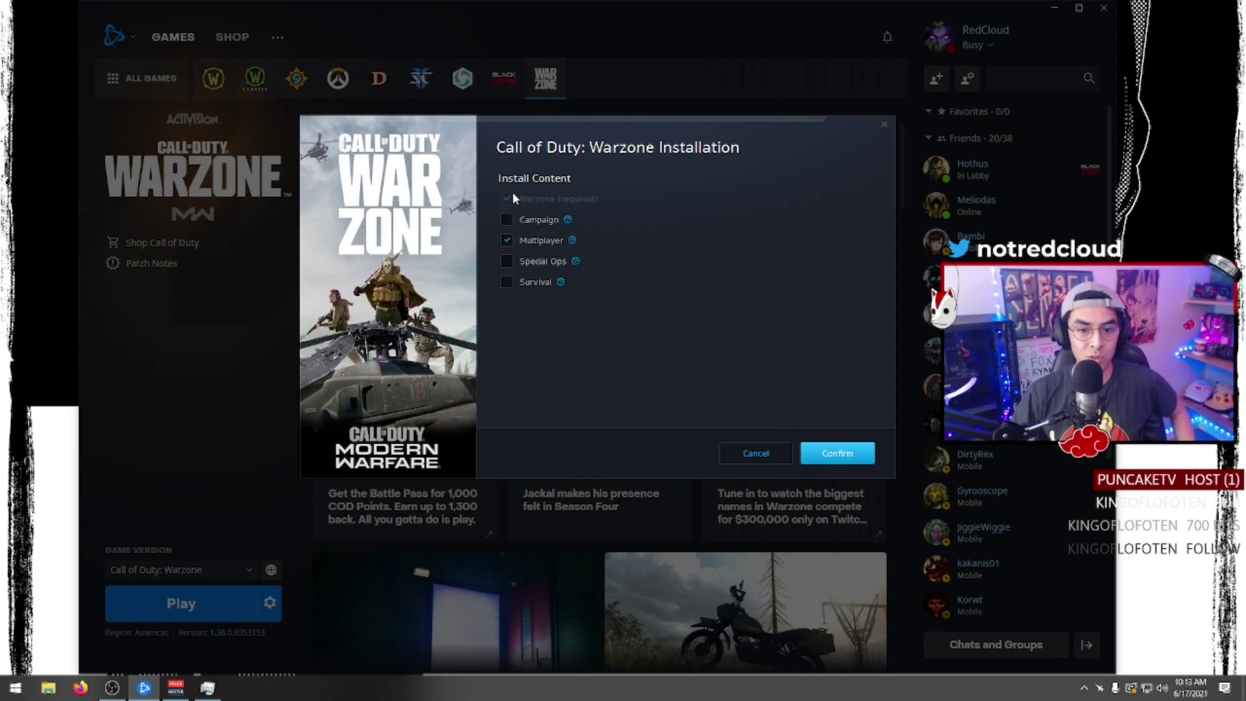
{"action": "left_click", "coordinate": [507, 240]}
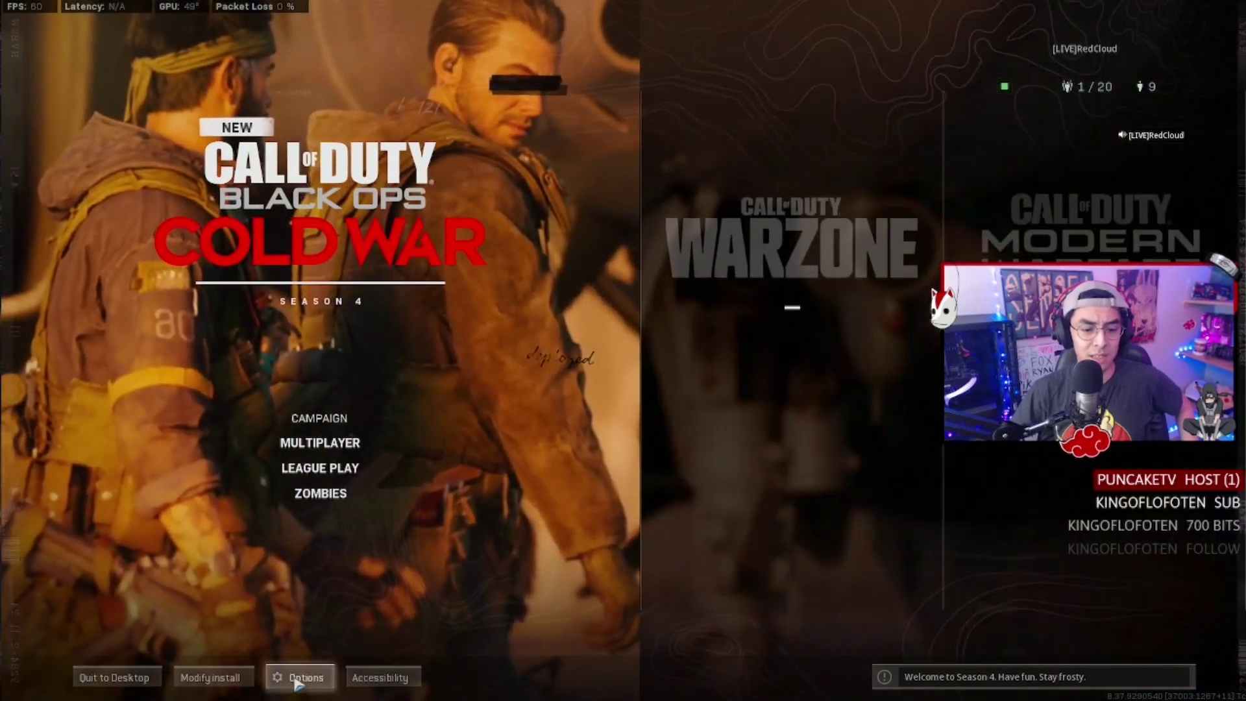
- Open Warzone's Options on the General tab
{"action": "left_click", "coordinate": [293, 677]}
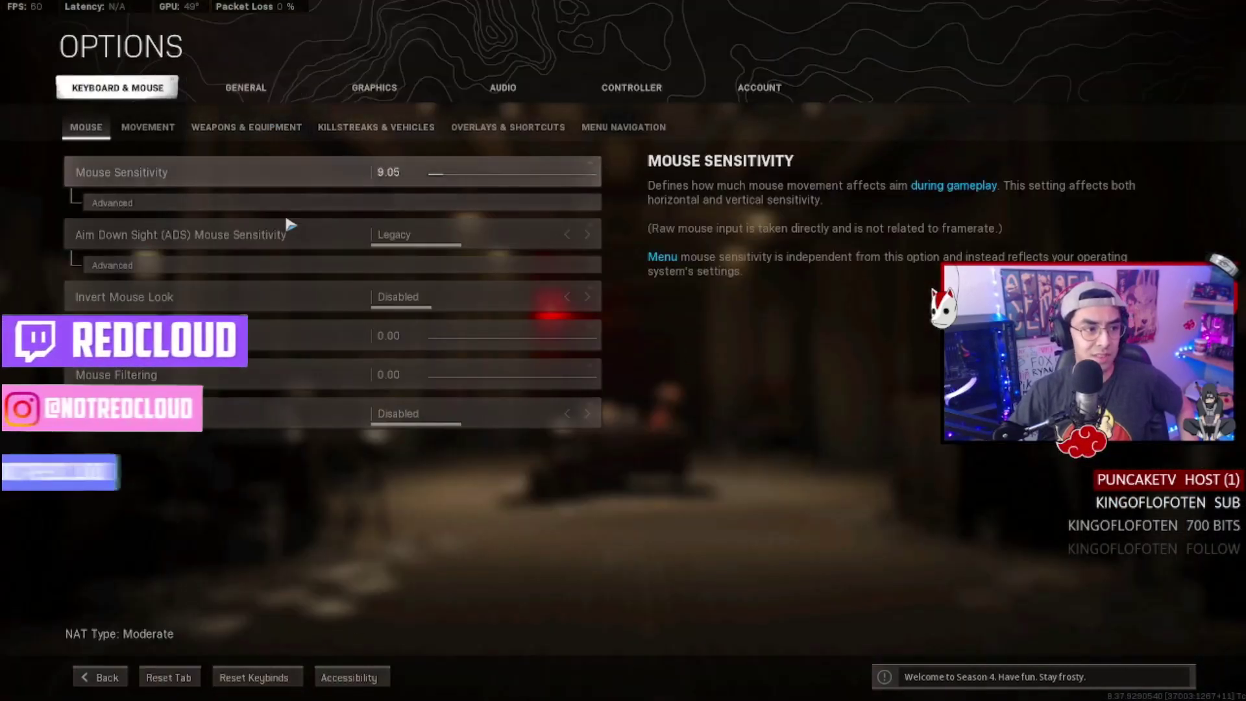
{"action": "left_click", "coordinate": [254, 96]}
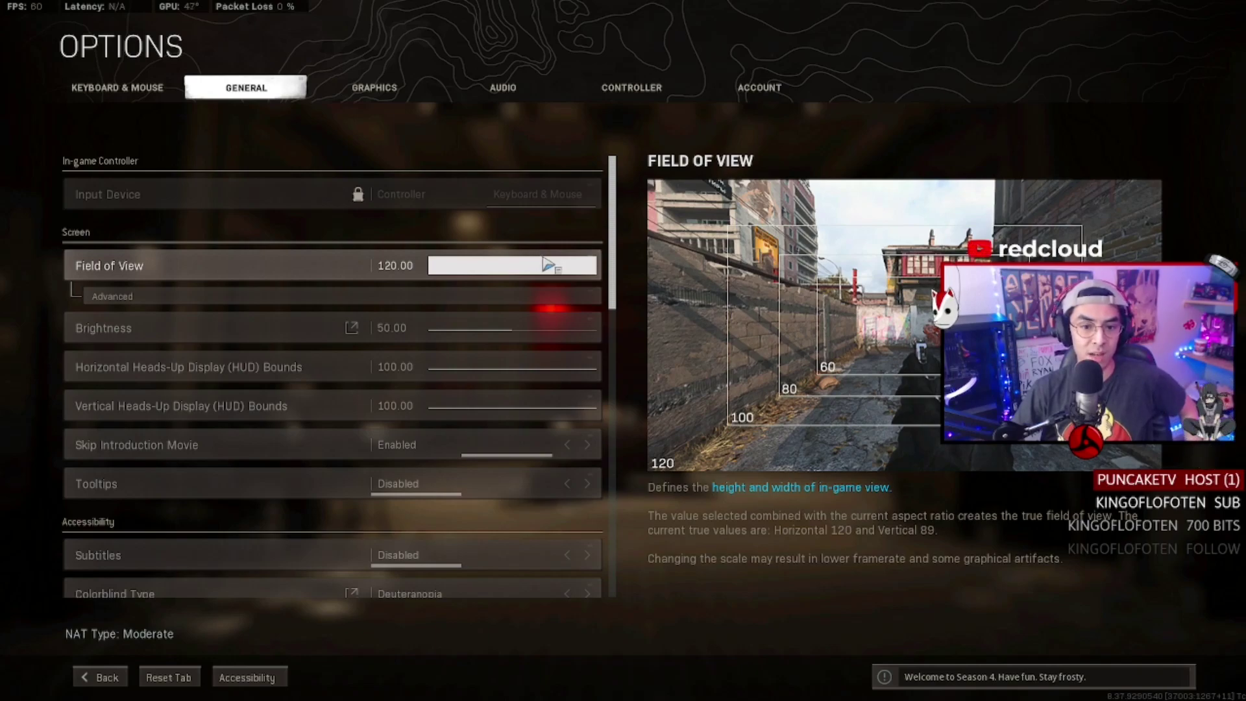
- Slide Field of View to 60 and back to 120, then expand its Advanced ADS settings
{"action": "left_click_drag", "start_coordinate": [551, 266], "coordinate": [403, 270]}
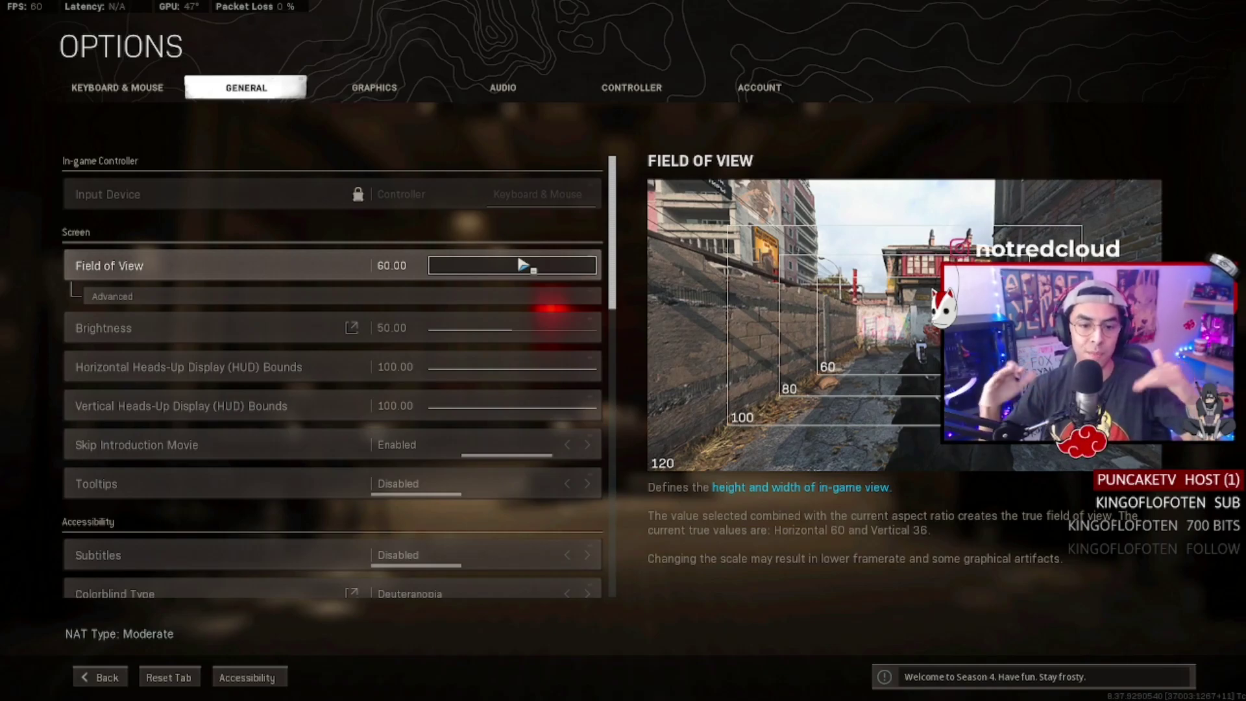
{"action": "left_click_drag", "start_coordinate": [520, 272], "coordinate": [601, 267]}
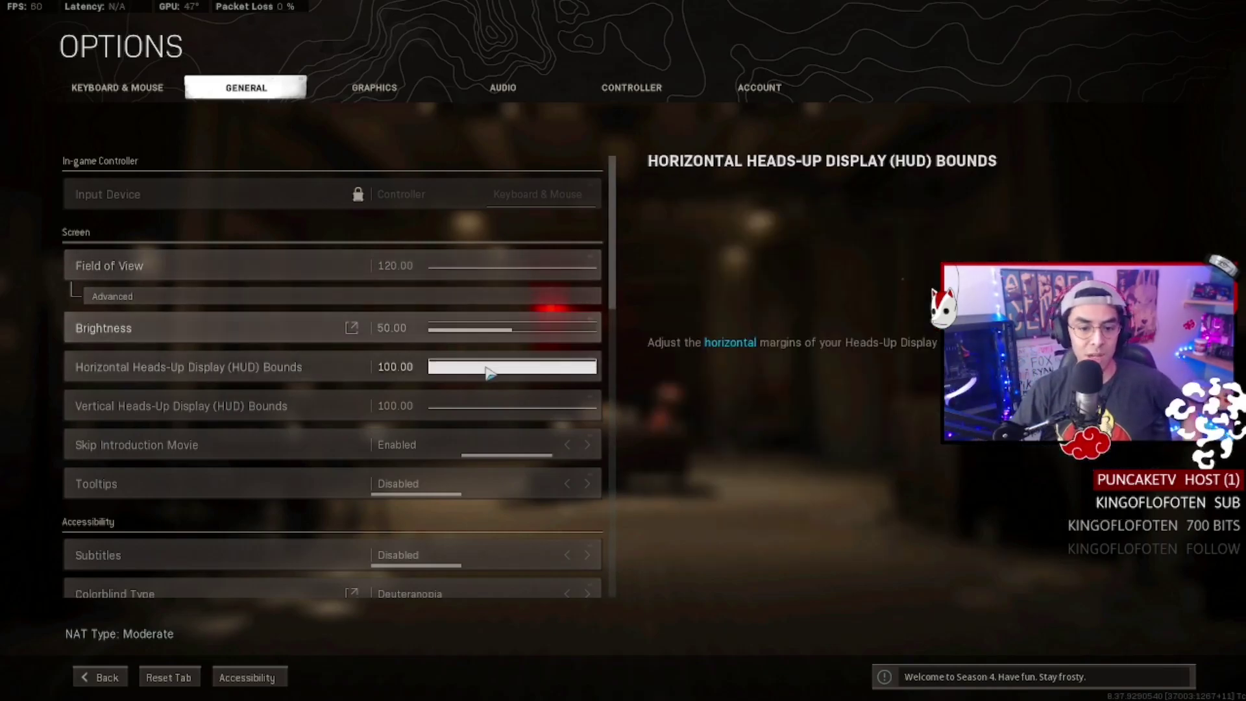
{"action": "scroll", "coordinate": [507, 403], "scroll_direction": "down", "scroll_amount": 5}
{"action": "scroll", "coordinate": [526, 422], "scroll_direction": "up", "scroll_amount": 4}
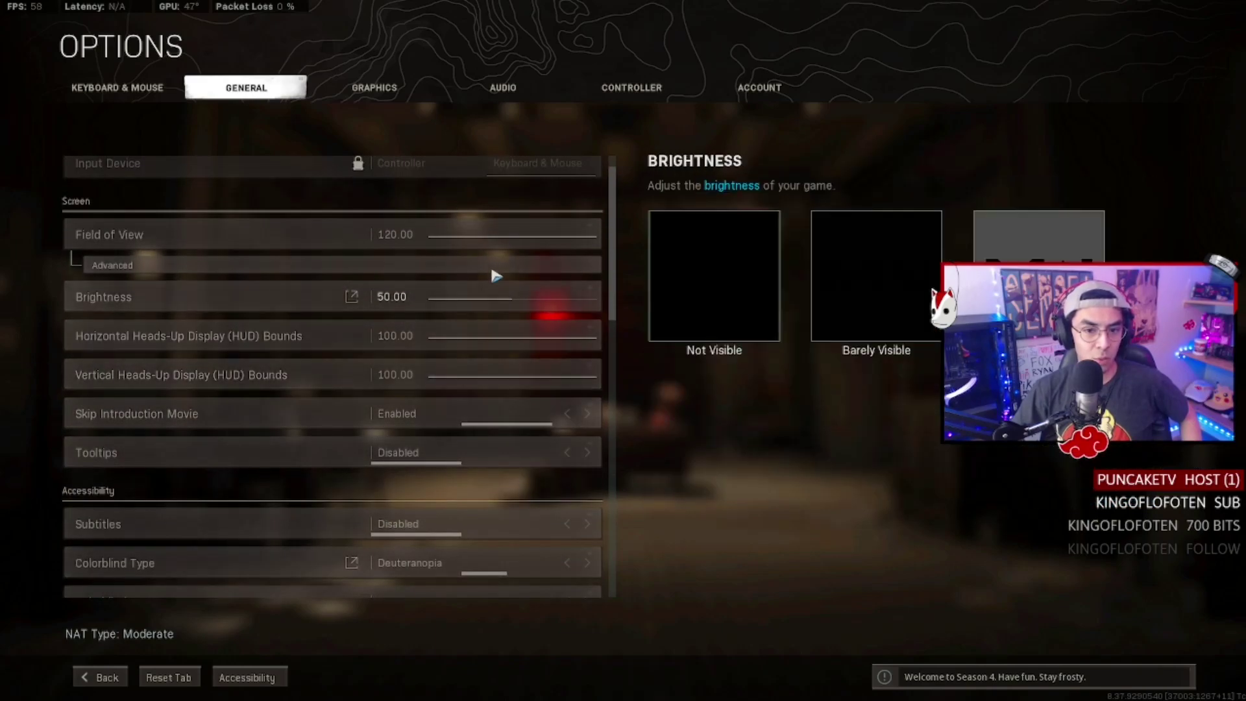
{"action": "left_click", "coordinate": [497, 273]}
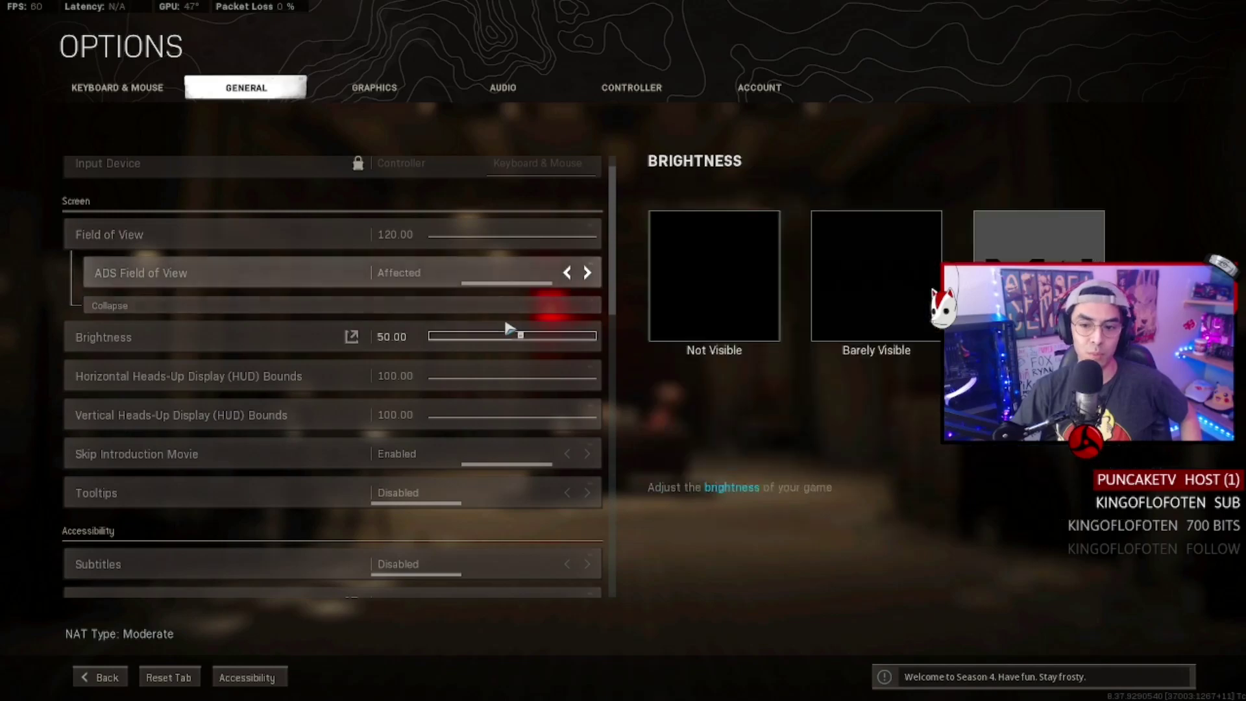
{"action": "scroll", "coordinate": [510, 330], "scroll_direction": "down", "scroll_amount": 5}
{"action": "scroll", "coordinate": [510, 329], "scroll_direction": "down", "scroll_amount": 8}
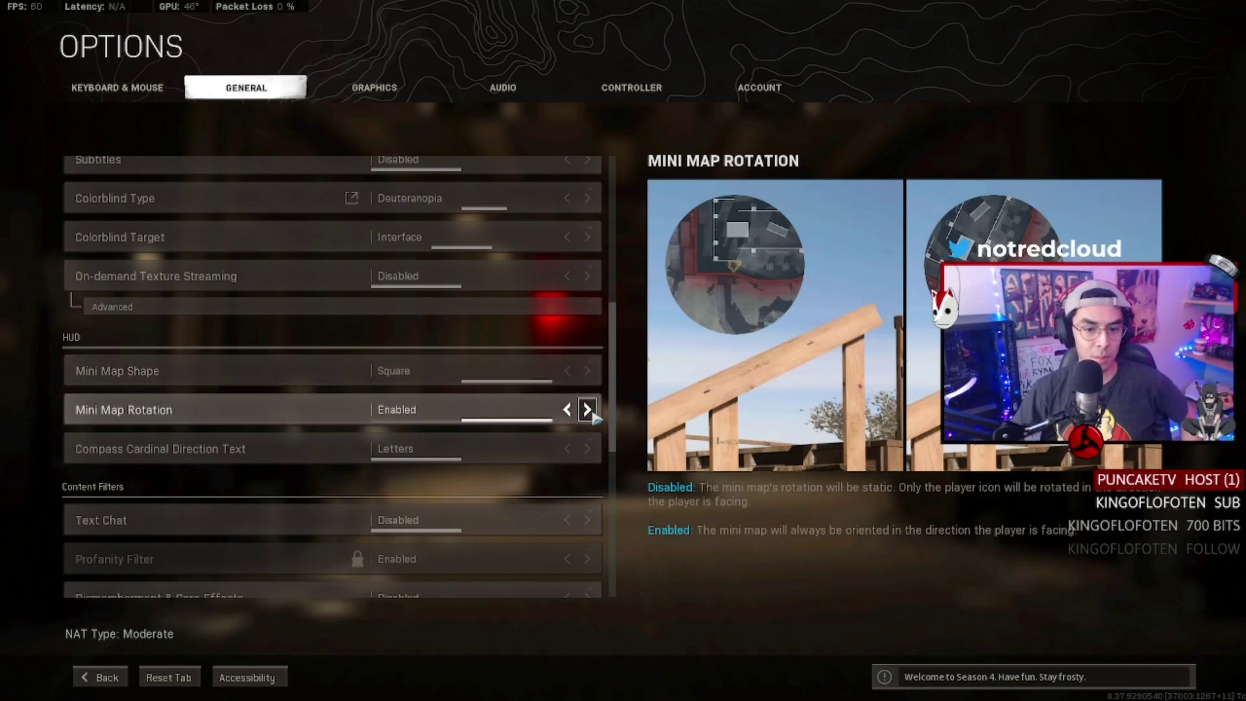
- Scroll through the remaining General options, then switch to the Graphics settings
{"action": "scroll", "coordinate": [593, 429], "scroll_direction": "down", "scroll_amount": 1}
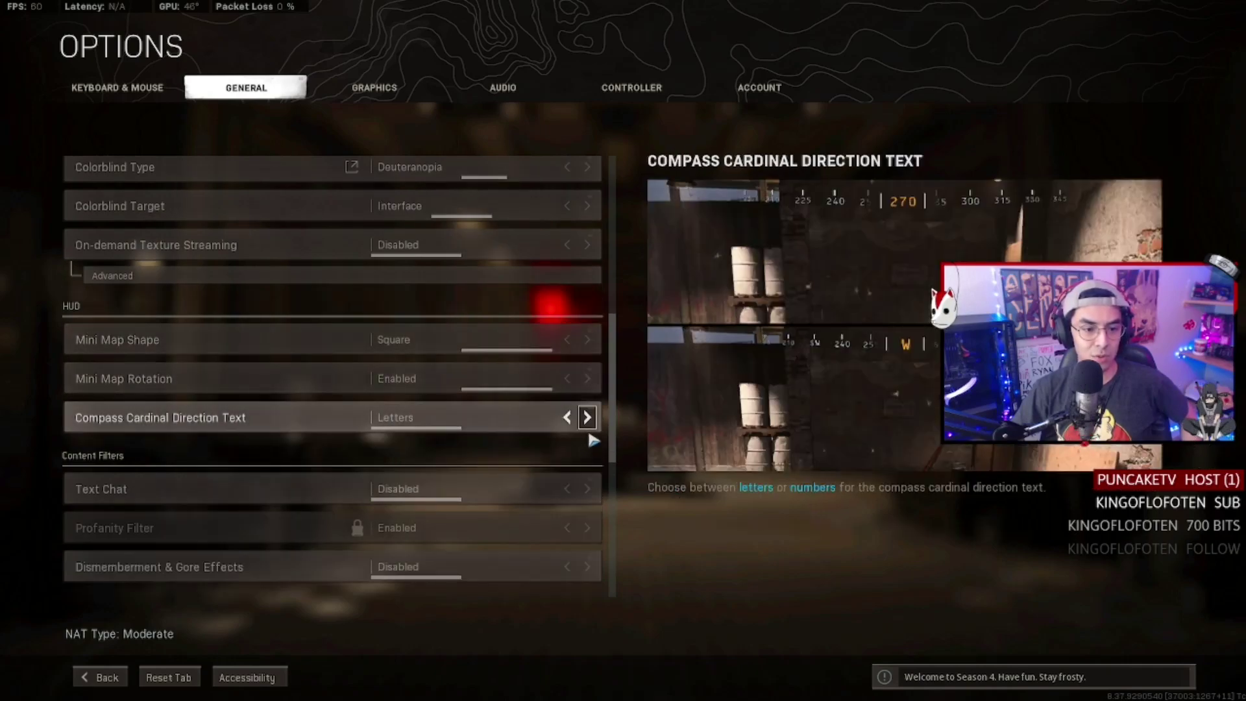
{"action": "scroll", "coordinate": [591, 415], "scroll_direction": "down", "scroll_amount": 2}
{"action": "scroll", "coordinate": [570, 410], "scroll_direction": "down", "scroll_amount": 5}
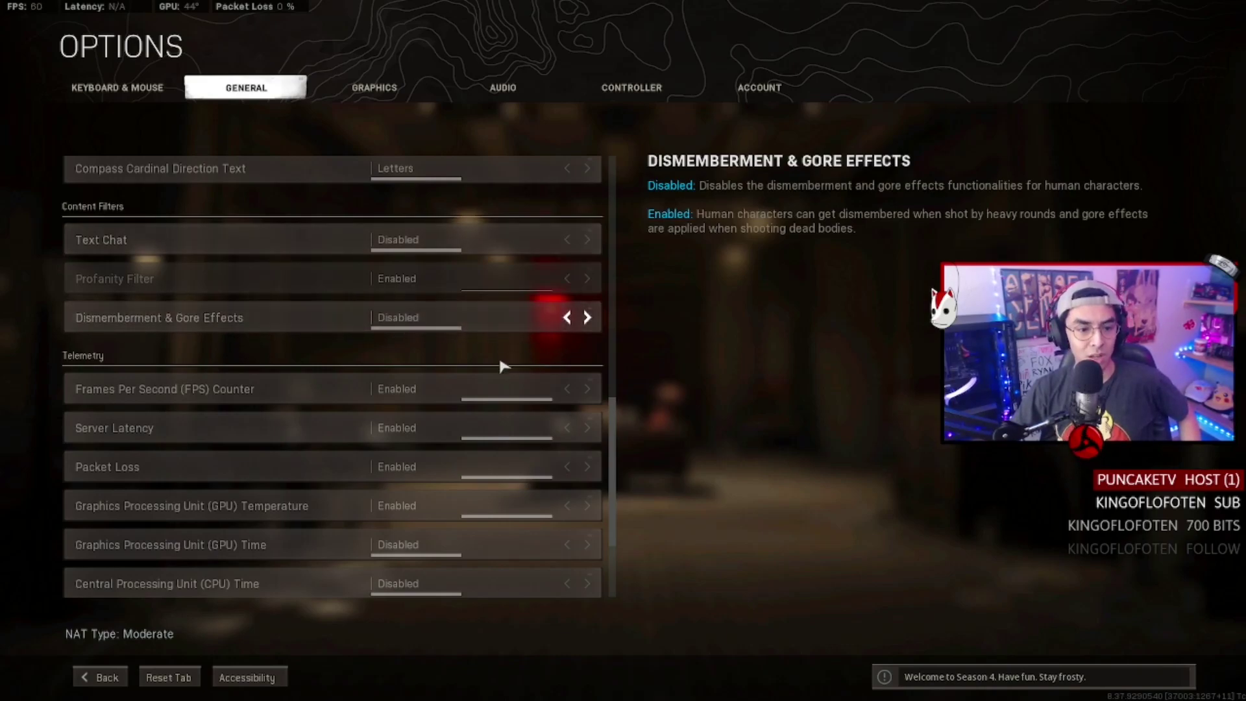
{"action": "scroll", "coordinate": [504, 364], "scroll_direction": "down", "scroll_amount": 3}
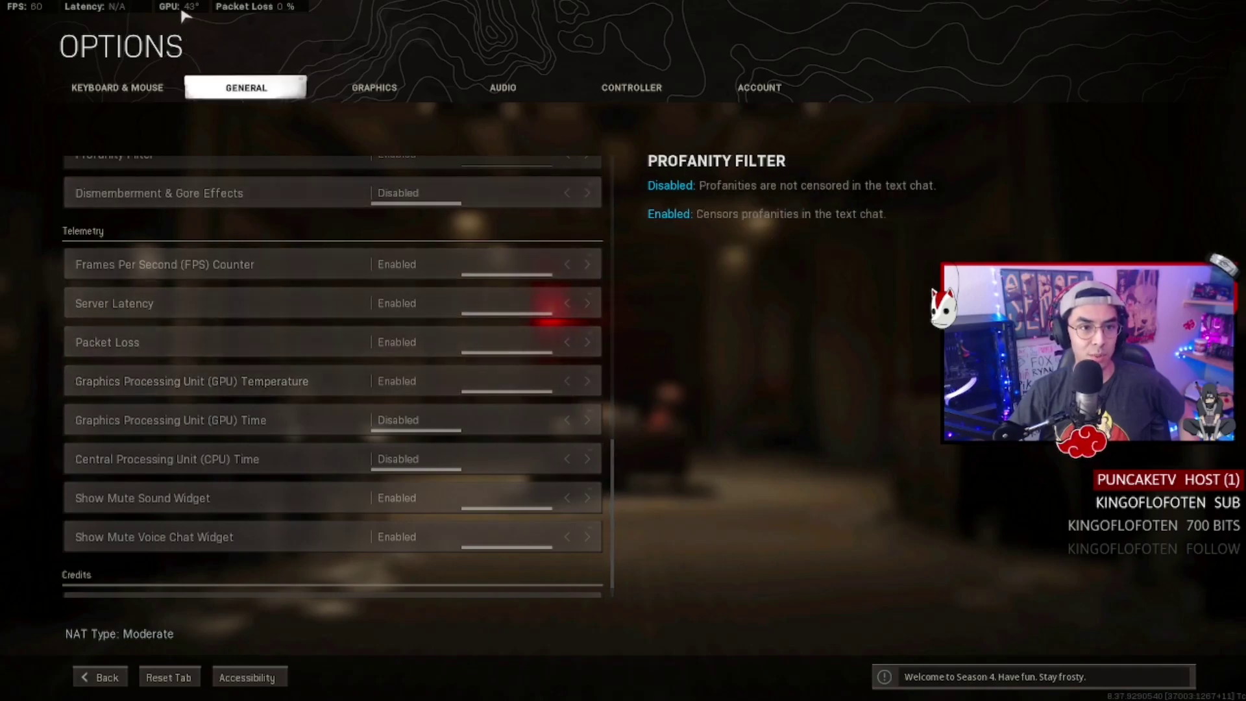
{"action": "scroll", "coordinate": [510, 369], "scroll_direction": "up", "scroll_amount": 3}
{"action": "scroll", "coordinate": [513, 364], "scroll_direction": "up", "scroll_amount": 10}
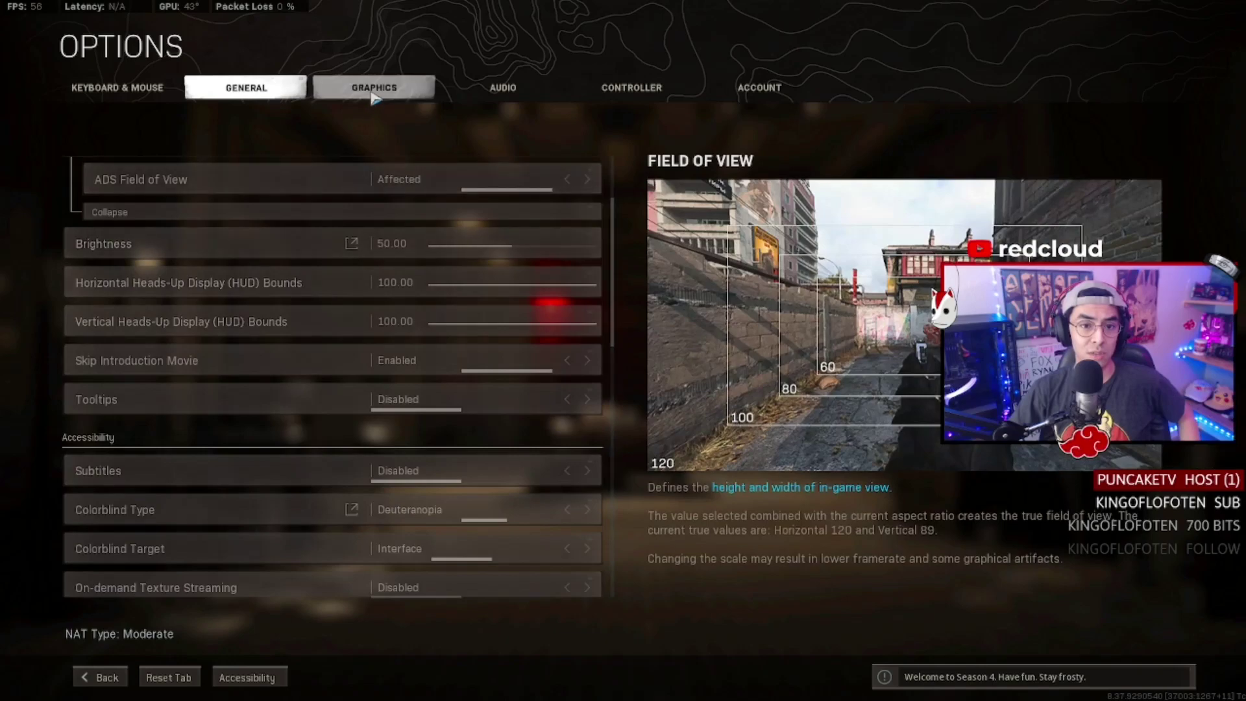
{"action": "left_click", "coordinate": [375, 88]}
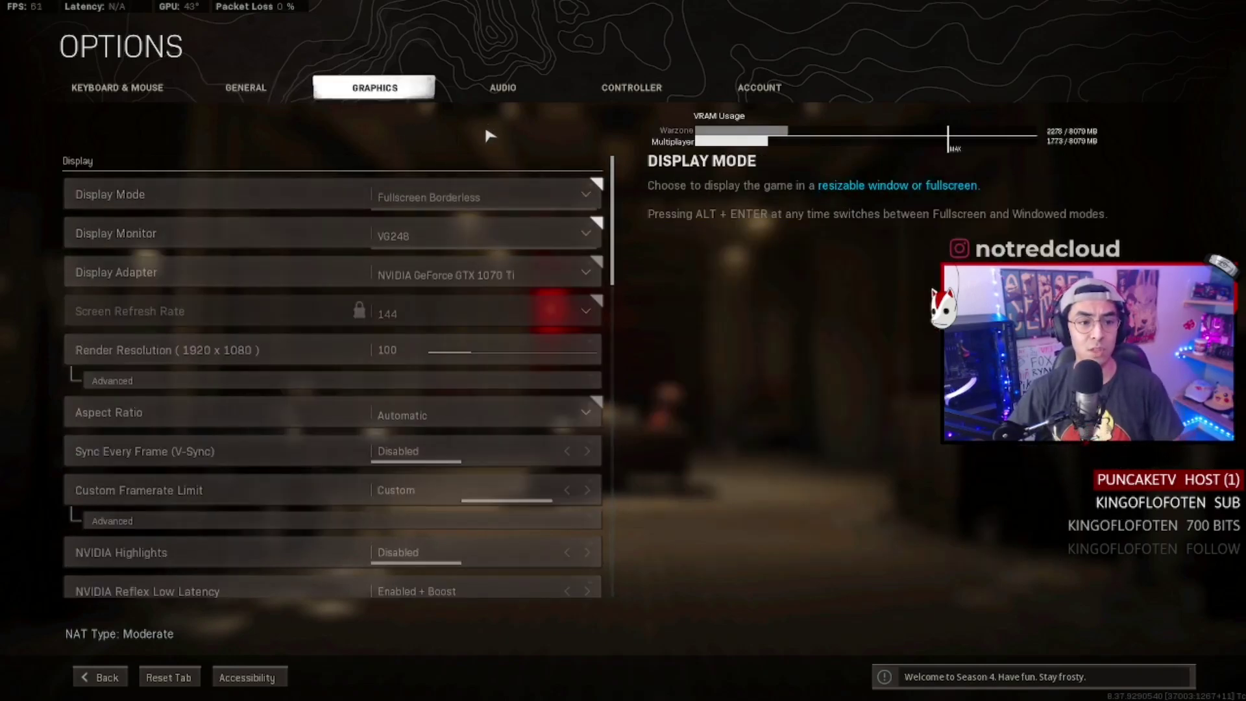
{"action": "left_click", "coordinate": [481, 196]}
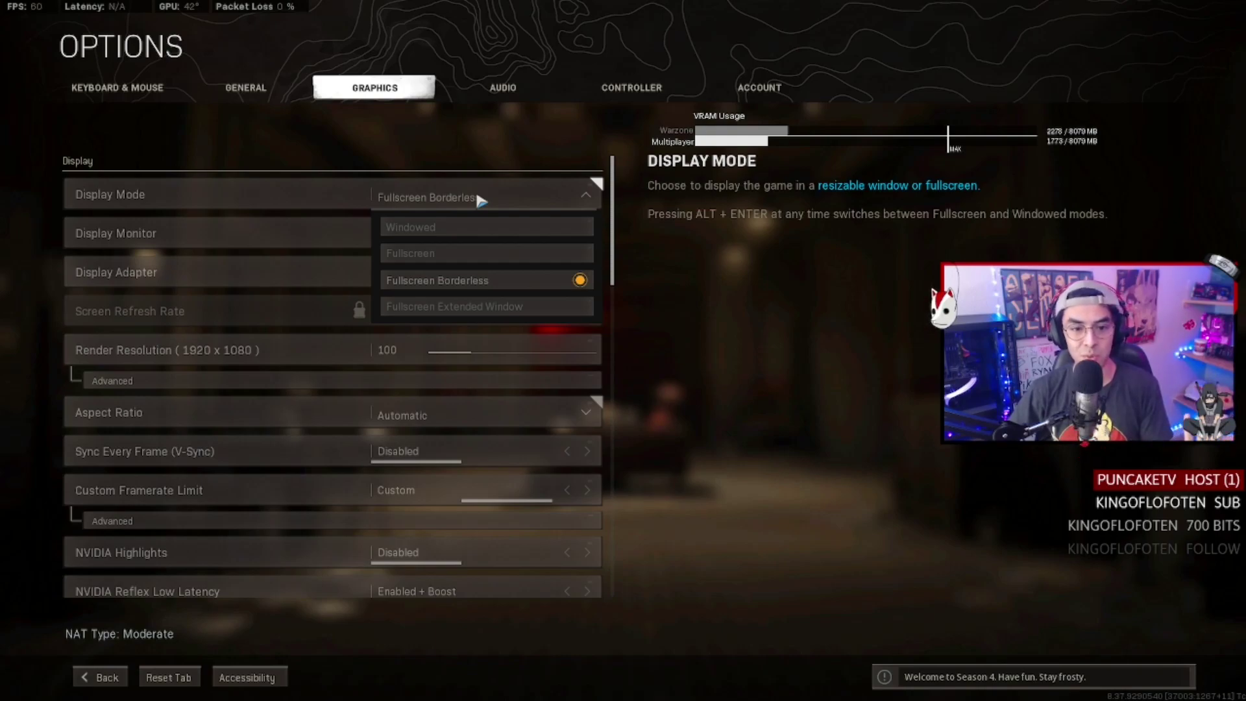
{"action": "left_click", "coordinate": [454, 286]}
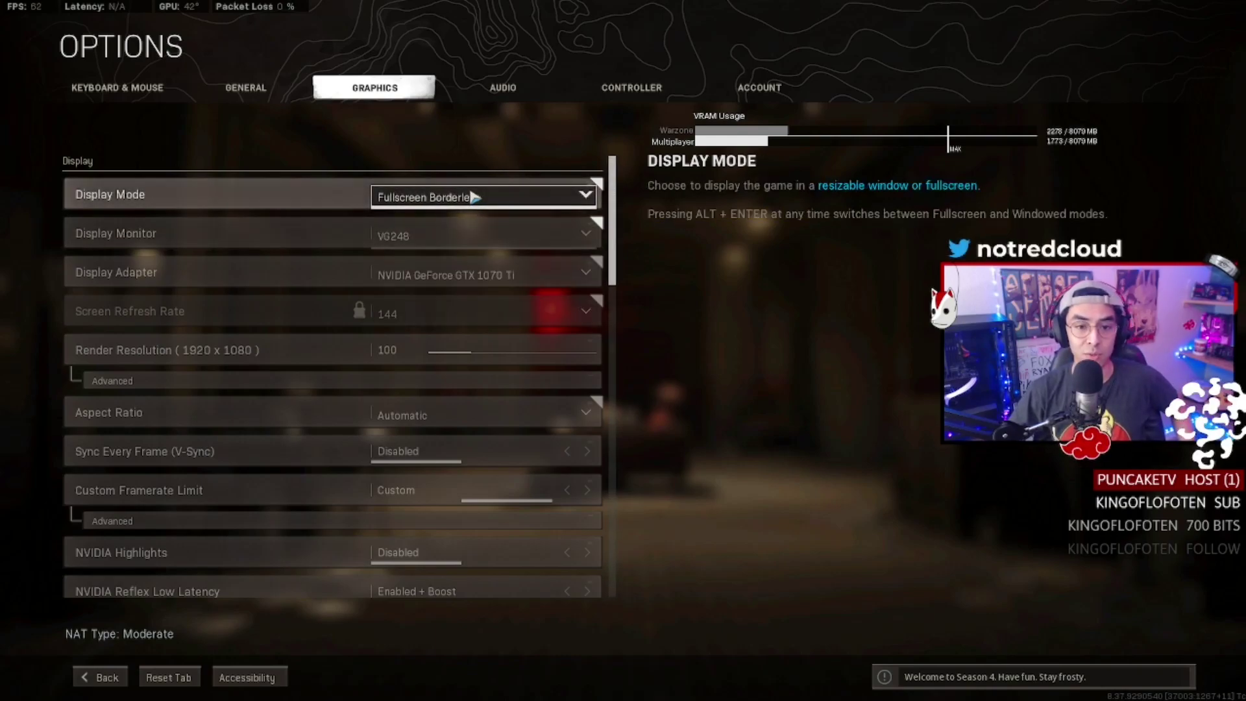
{"action": "scroll", "coordinate": [535, 270], "scroll_direction": "down", "scroll_amount": 1}
{"action": "scroll", "coordinate": [485, 264], "scroll_direction": "down", "scroll_amount": 1}
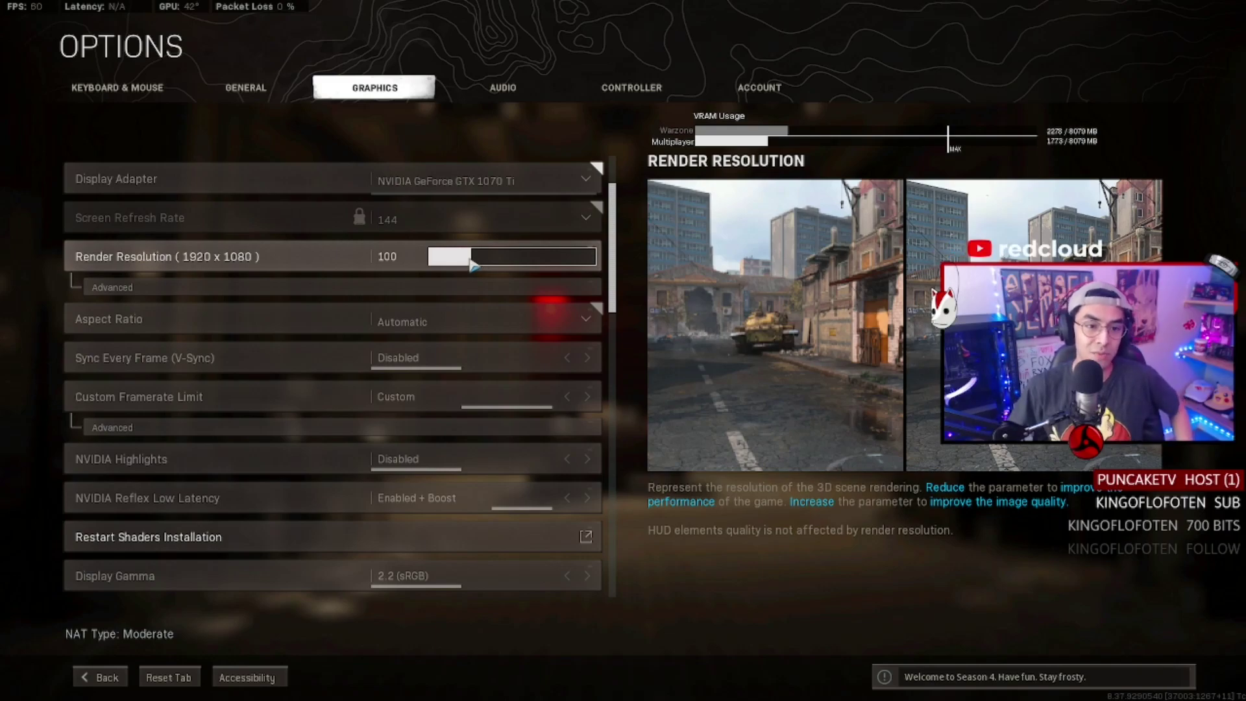
{"action": "scroll", "coordinate": [490, 288], "scroll_direction": "down", "scroll_amount": 3}
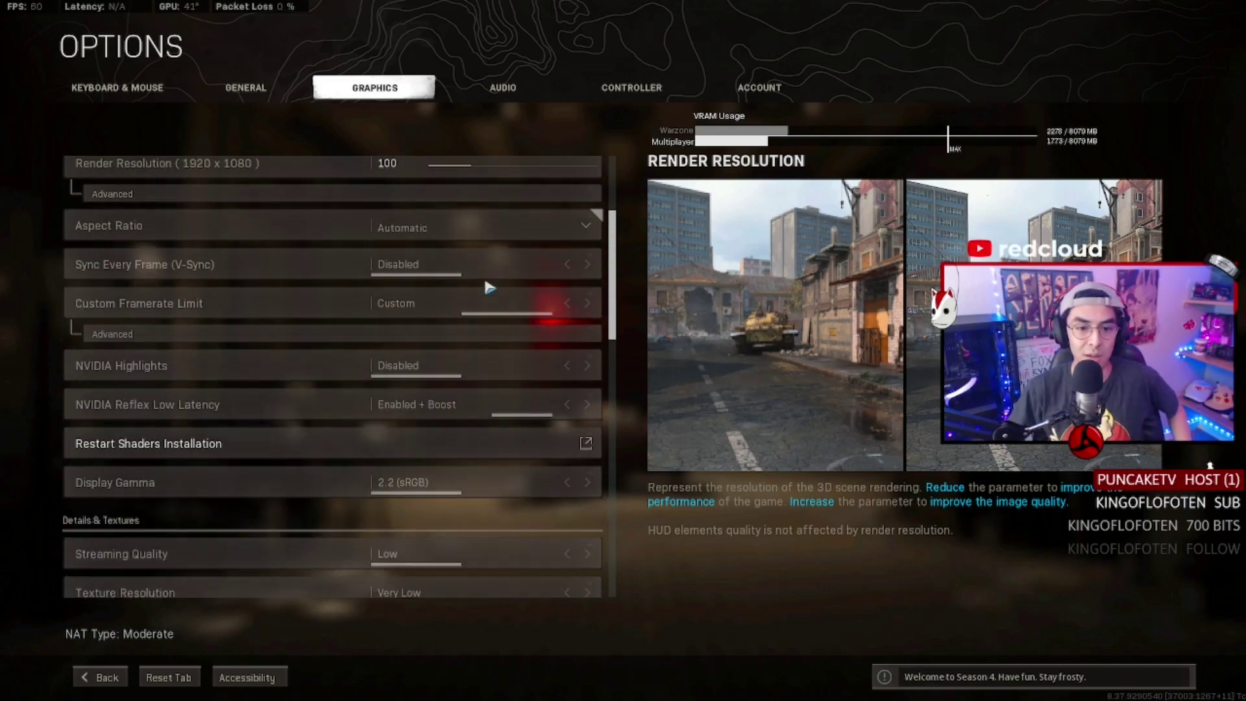
{"action": "scroll", "coordinate": [490, 281], "scroll_direction": "up", "scroll_amount": 2}
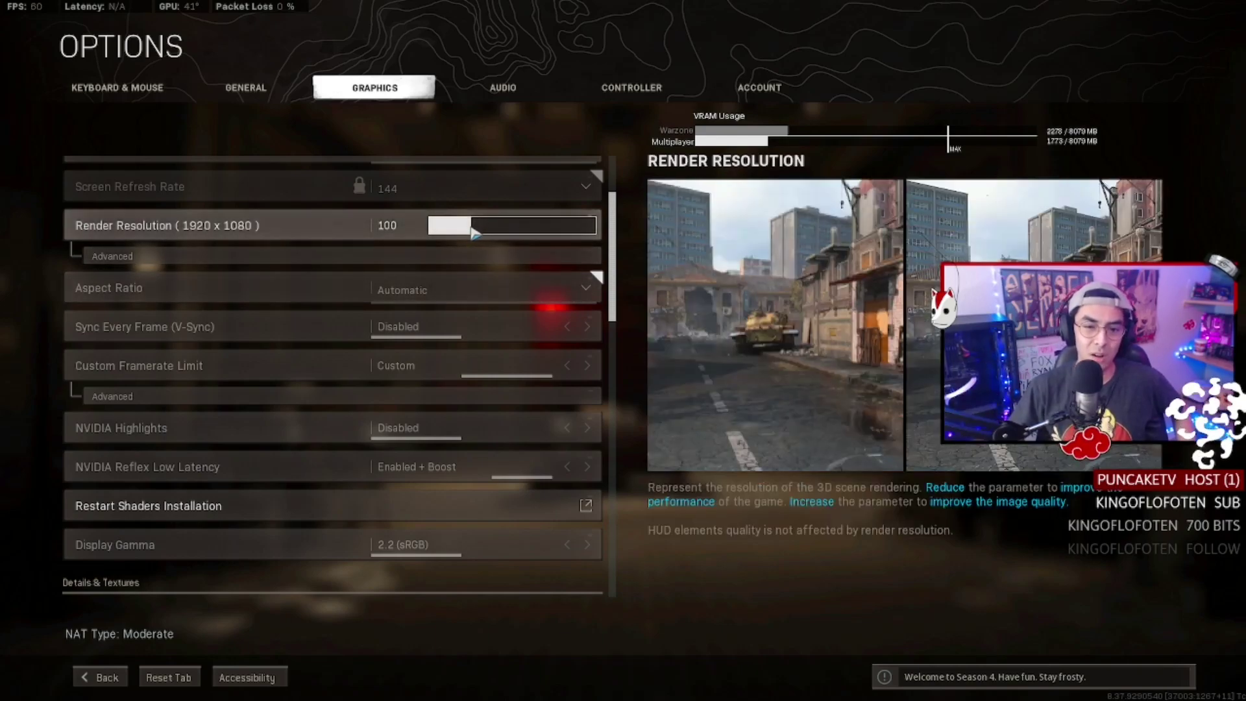
{"action": "left_click", "coordinate": [475, 233]}
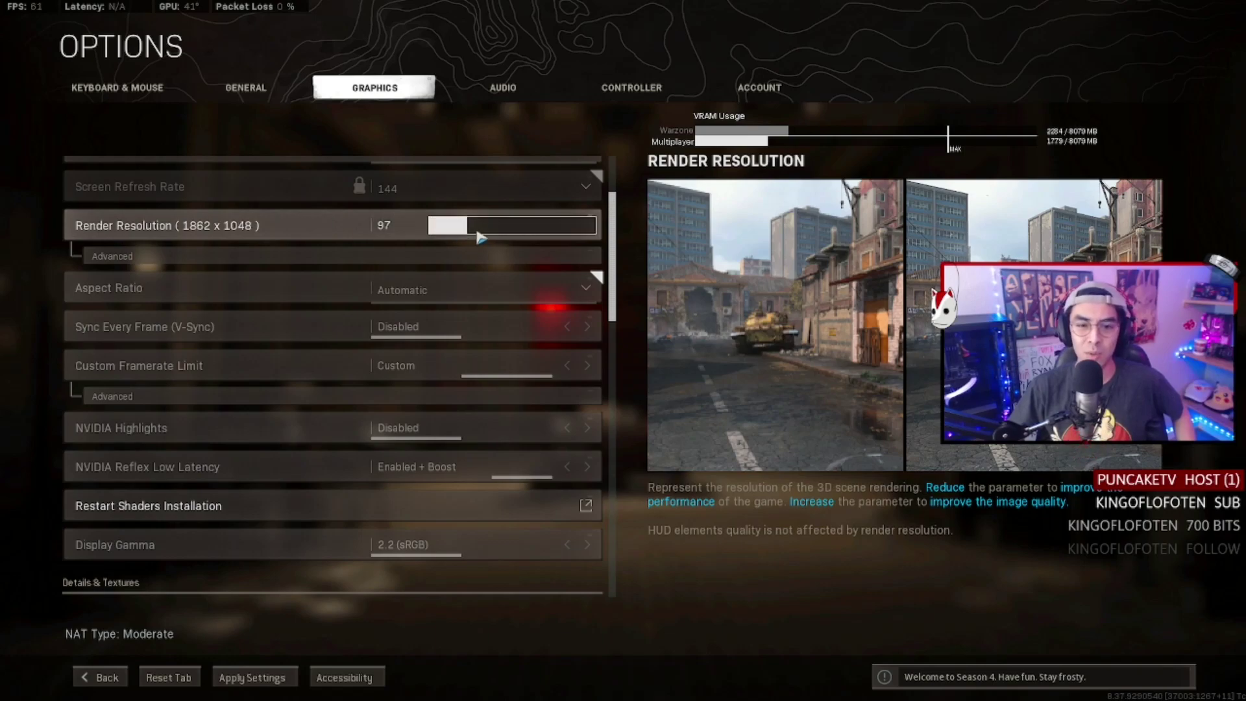
{"action": "left_click", "coordinate": [472, 232]}
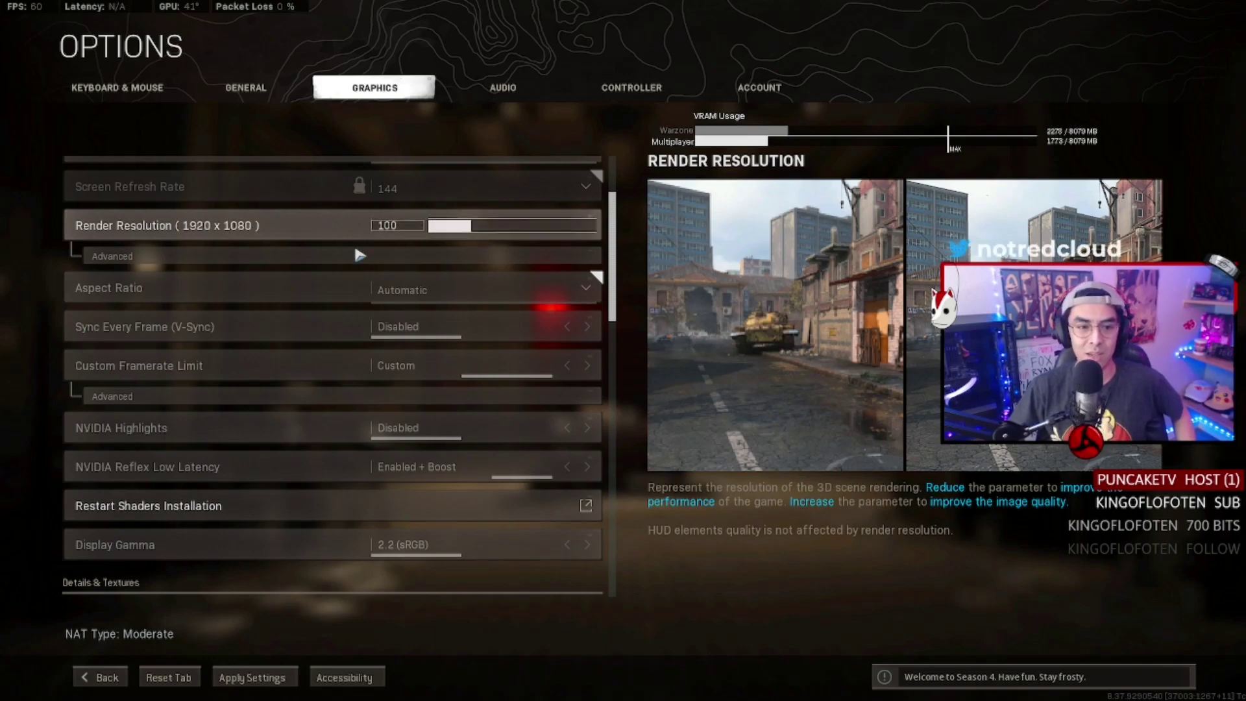
- Expand the advanced framerate limits: gameplay at 144, menu and out-of-focus at 60
{"action": "scroll", "coordinate": [480, 291], "scroll_direction": "down", "scroll_amount": 3}
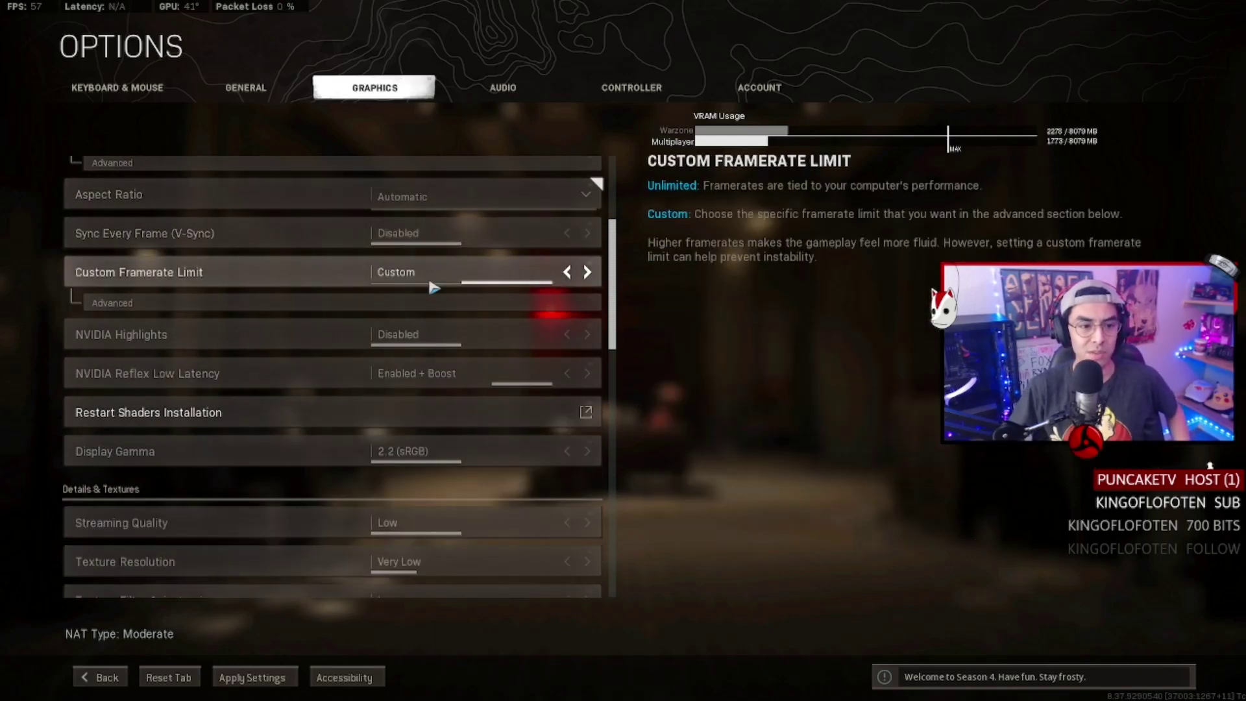
{"action": "left_click", "coordinate": [472, 303]}
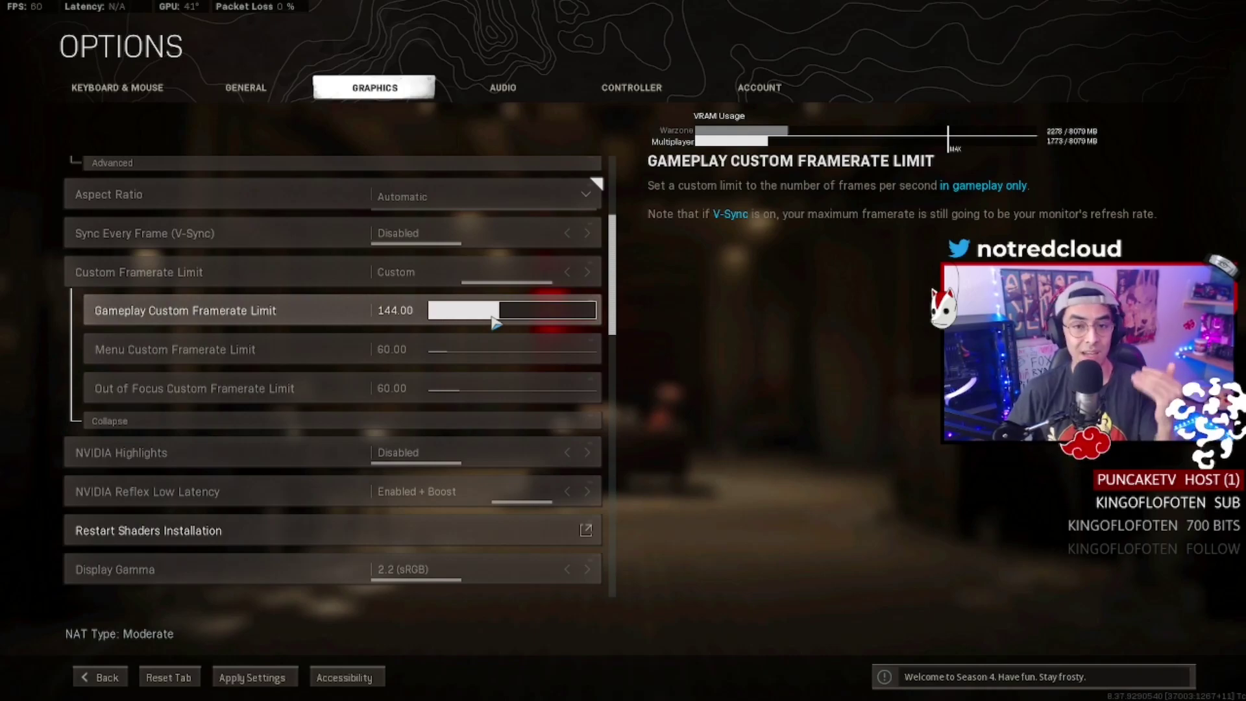
{"action": "scroll", "coordinate": [494, 321], "scroll_direction": "down", "scroll_amount": 3}
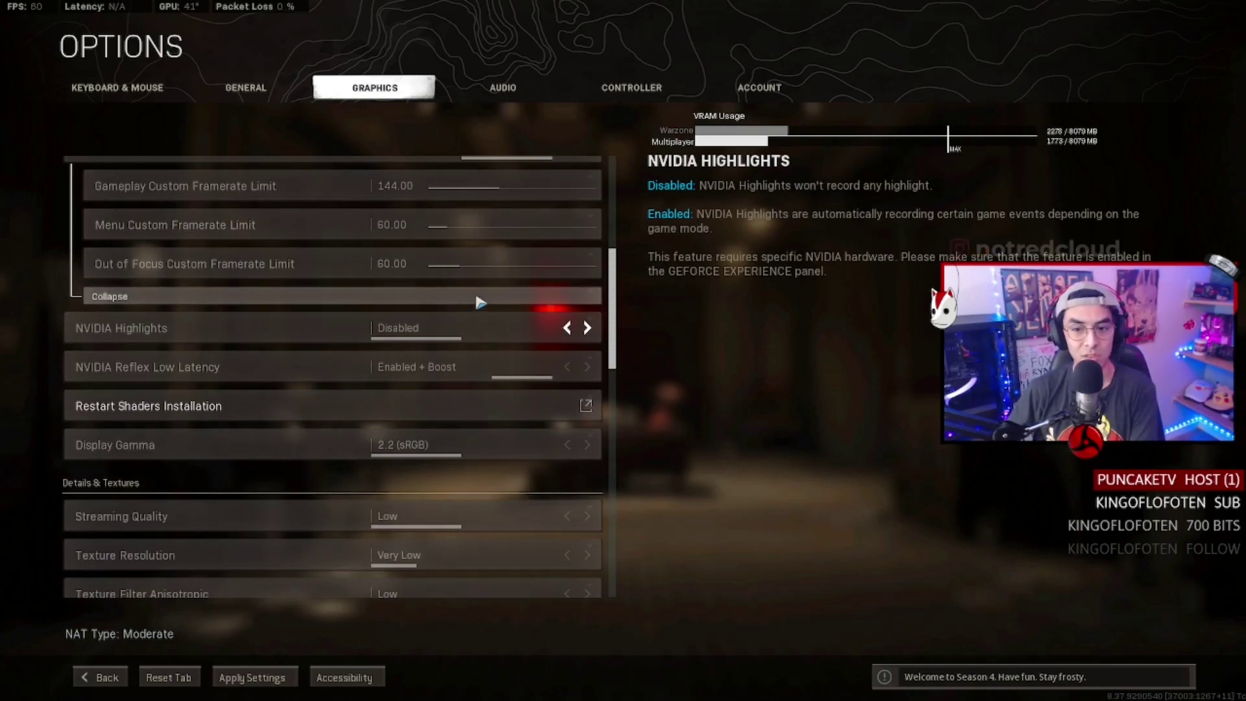
- Collapse the advanced framerate limit sliders and bring the Details & Textures settings into view
{"action": "left_click", "coordinate": [481, 297]}
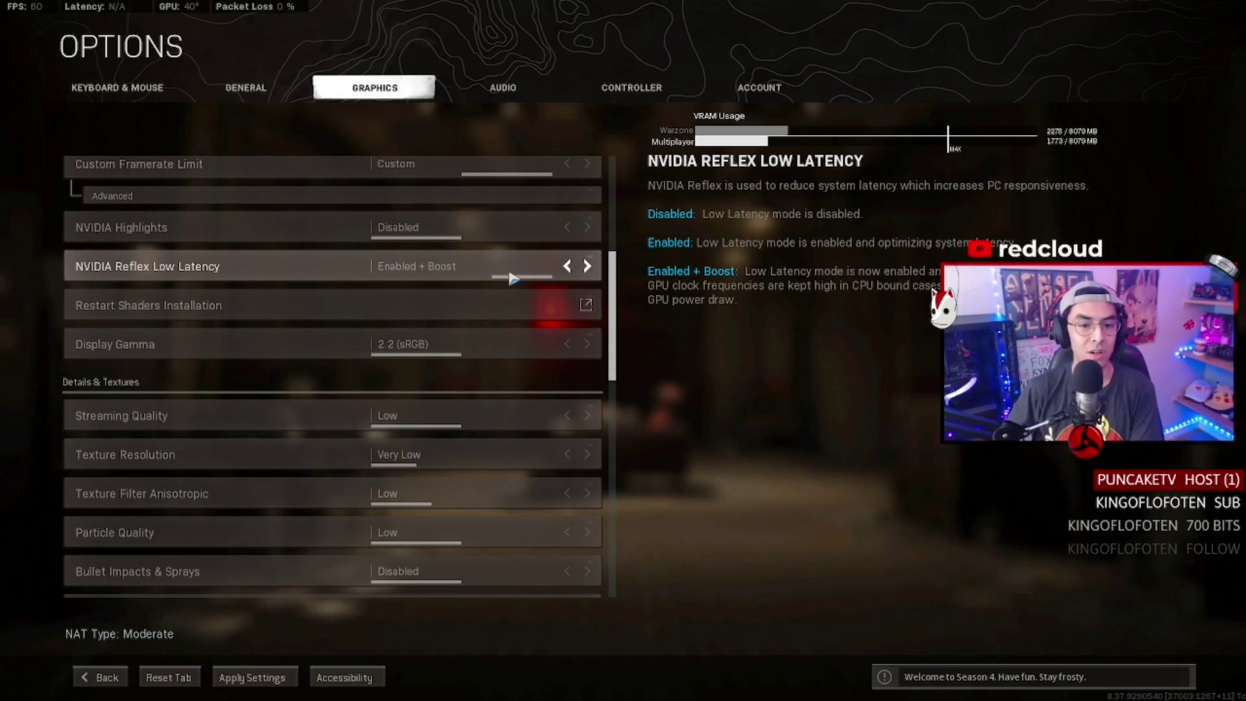
{"action": "scroll", "coordinate": [510, 274], "scroll_direction": "down", "scroll_amount": 3}
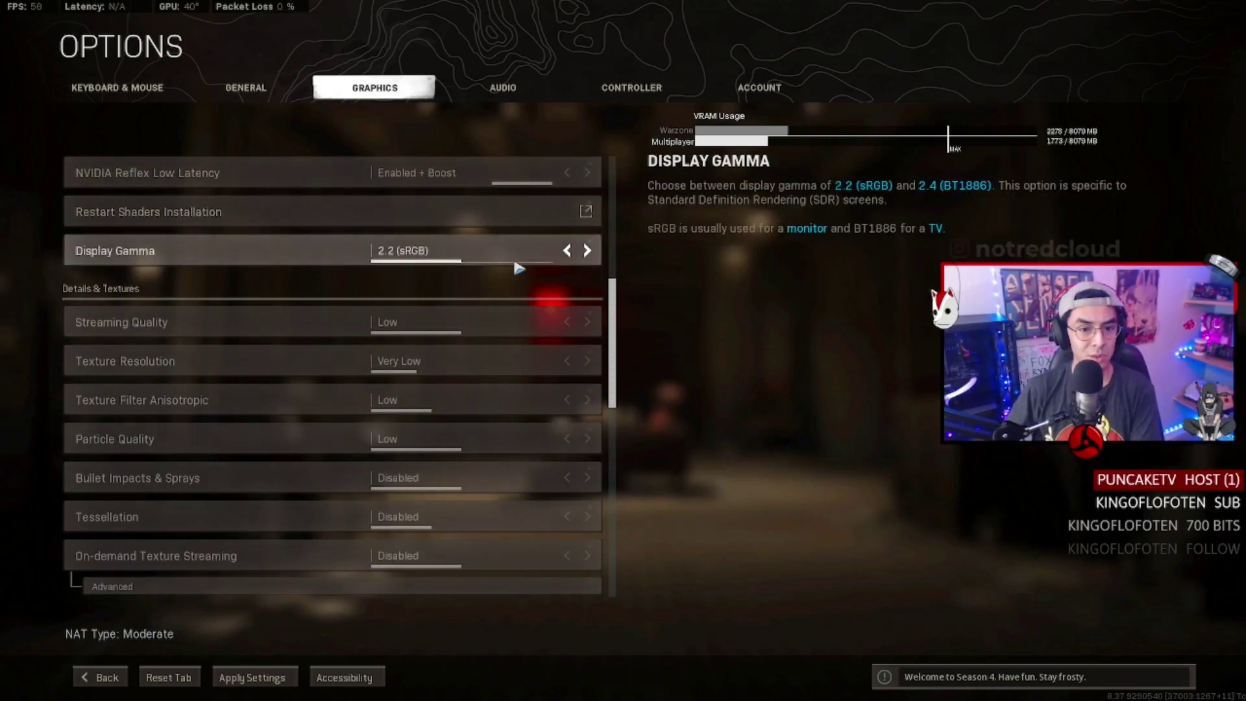
{"action": "scroll", "coordinate": [460, 281], "scroll_direction": "down", "scroll_amount": 3}
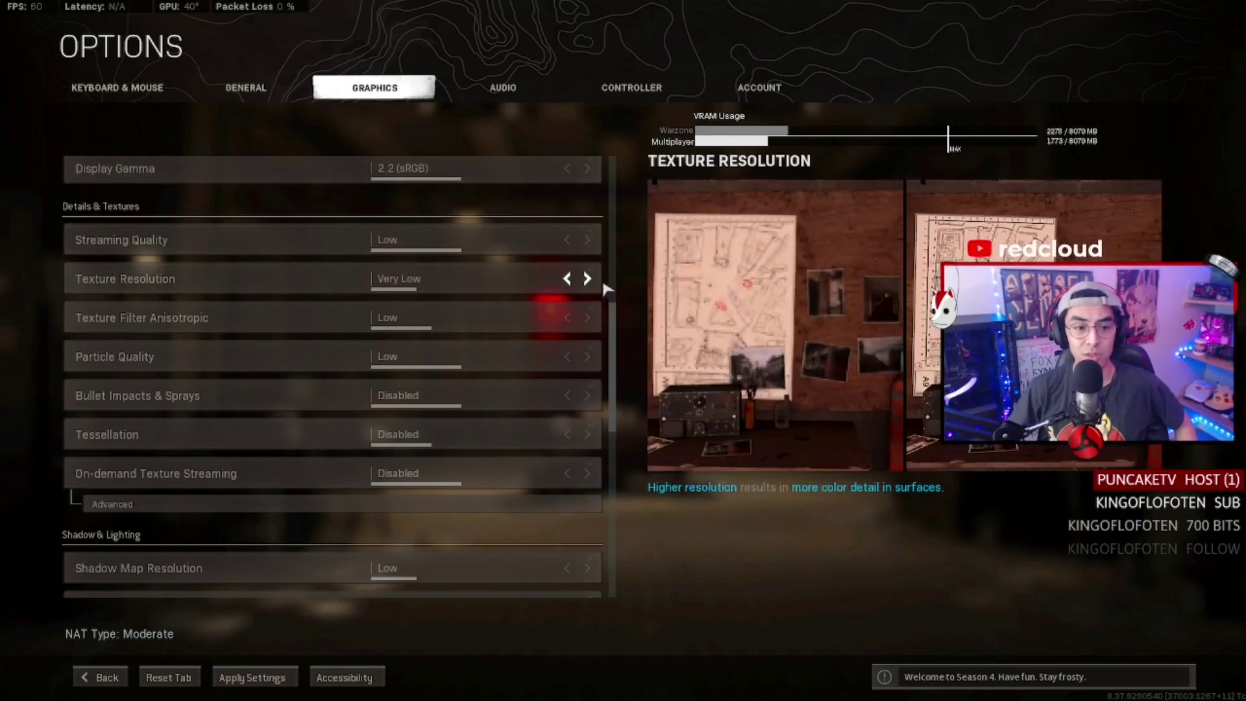
{"action": "left_click", "coordinate": [590, 282]}
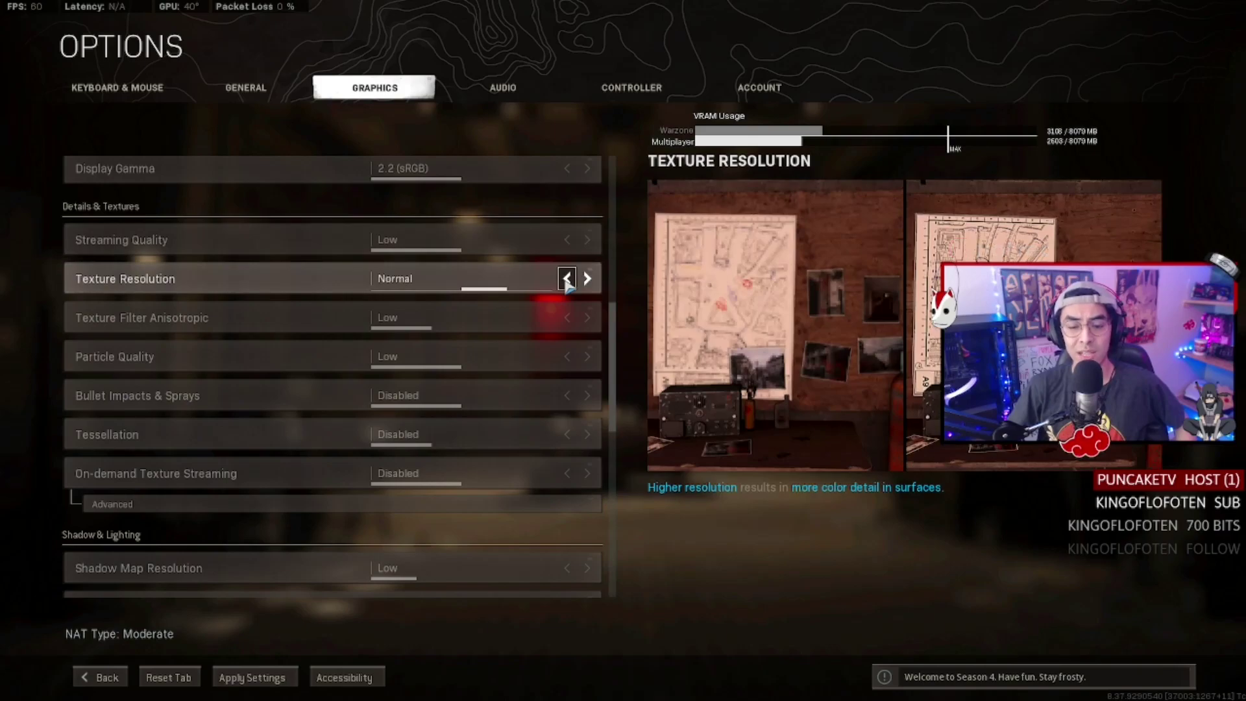
{"action": "left_click", "coordinate": [568, 279]}
{"action": "left_click", "coordinate": [567, 279]}
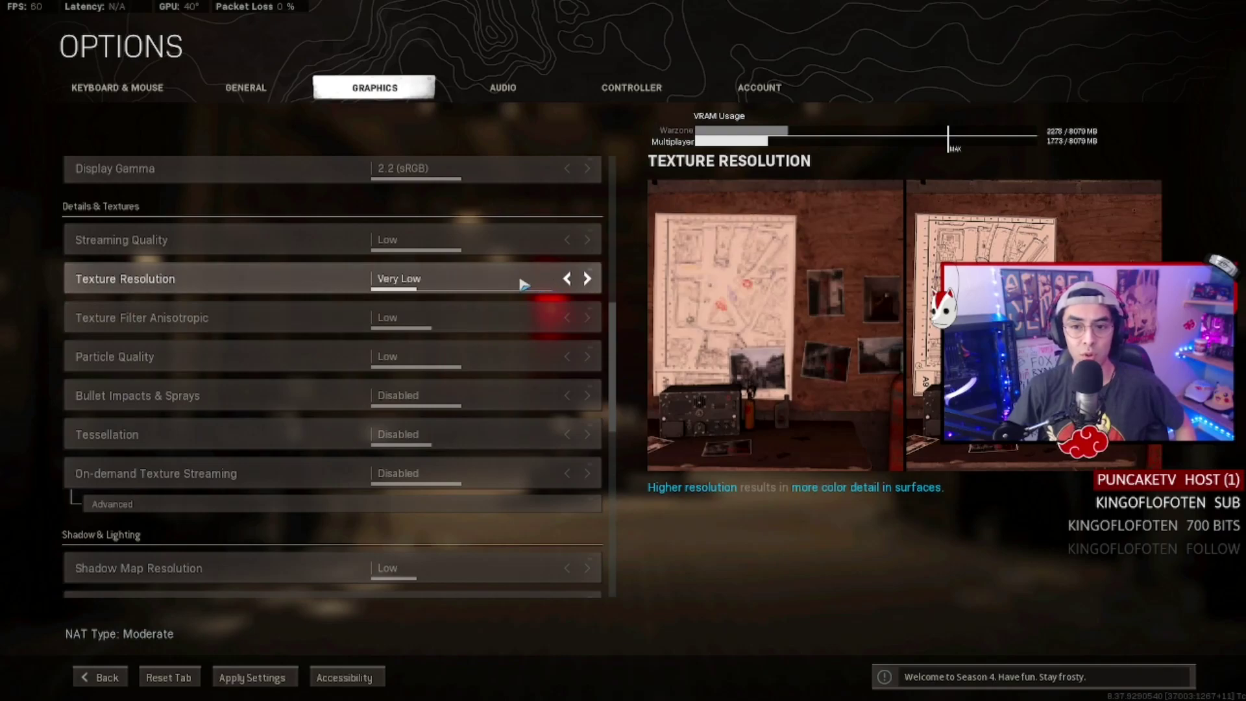
{"action": "scroll", "coordinate": [523, 284], "scroll_direction": "down", "scroll_amount": 3}
{"action": "scroll", "coordinate": [519, 282], "scroll_direction": "up", "scroll_amount": 3}
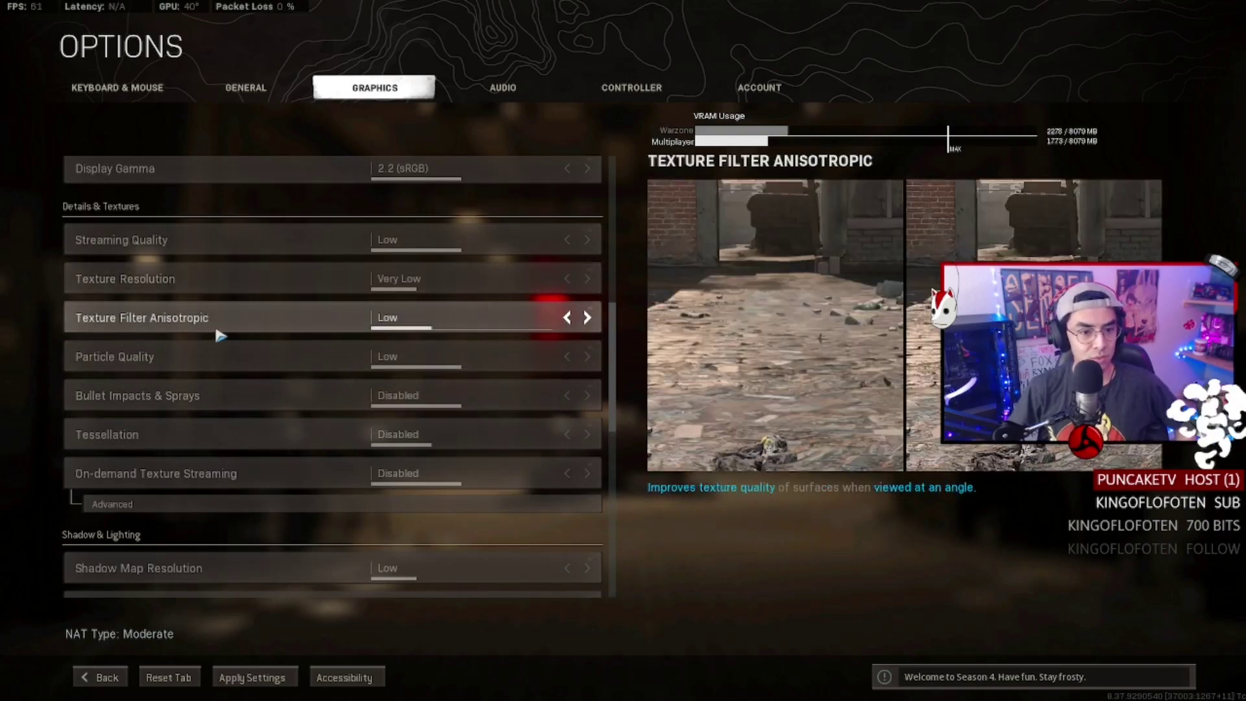
{"action": "scroll", "coordinate": [202, 332], "scroll_direction": "down", "scroll_amount": 1}
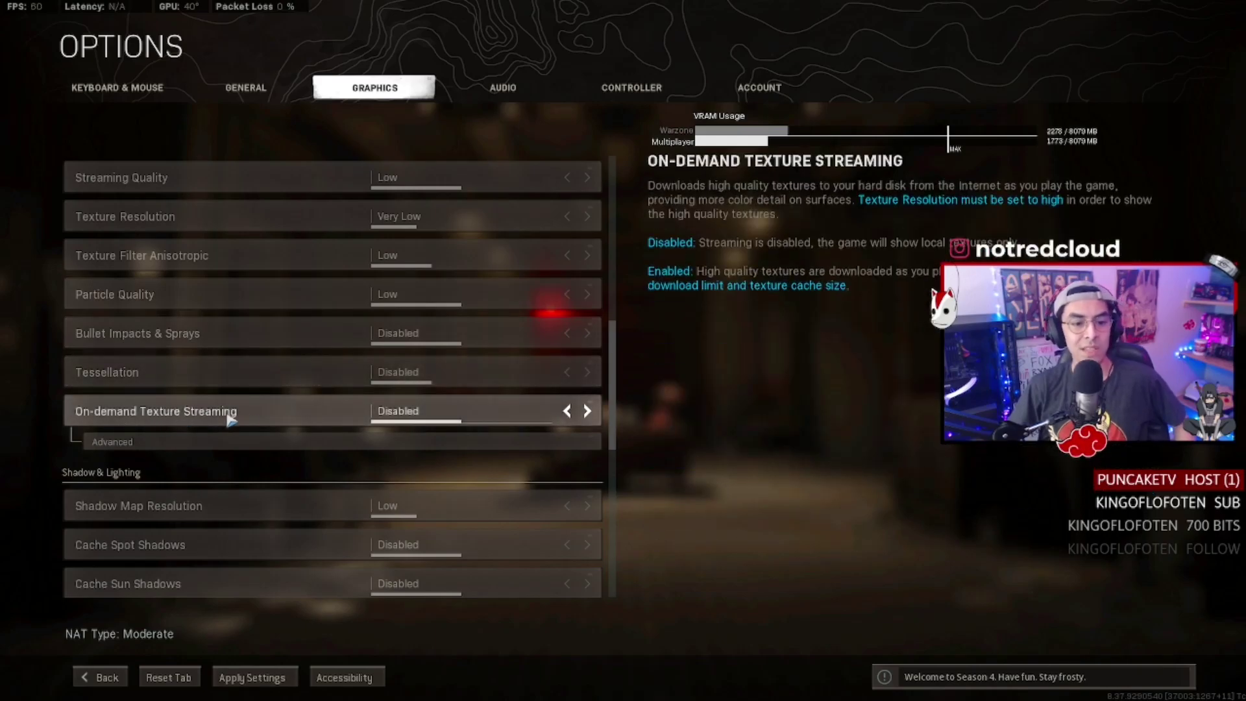
{"action": "scroll", "coordinate": [404, 422], "scroll_direction": "down", "scroll_amount": 5}
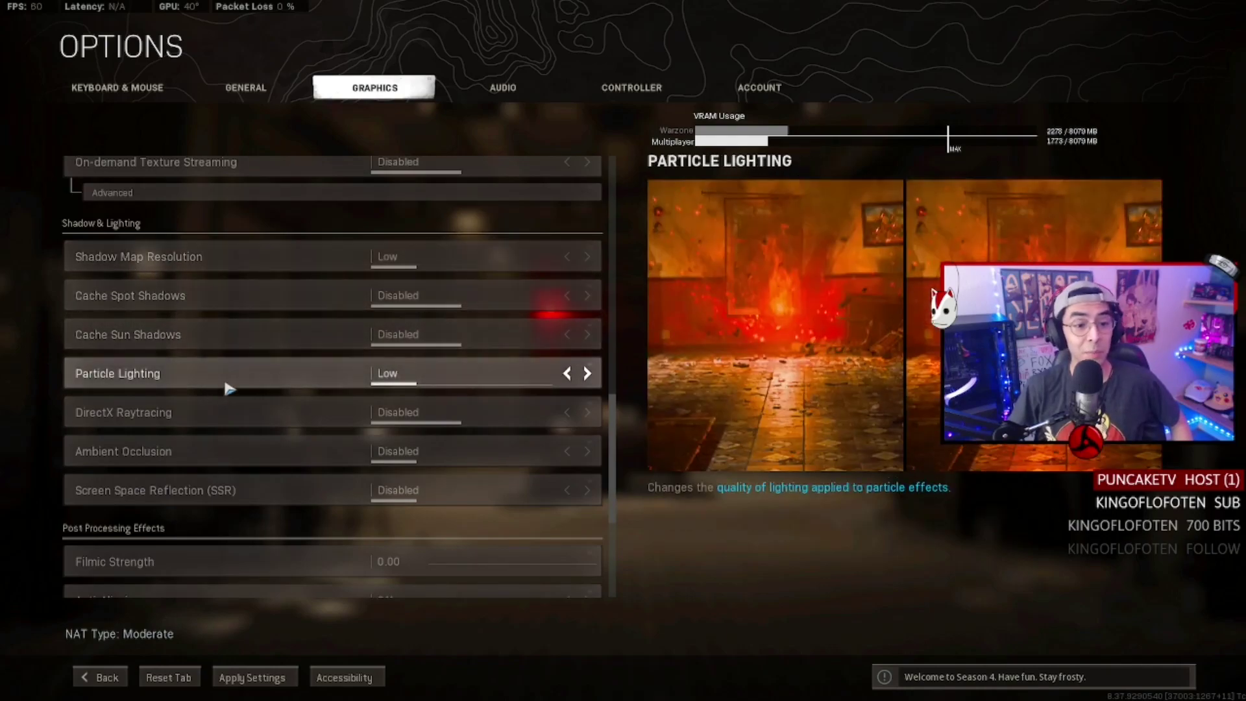
{"action": "scroll", "coordinate": [236, 431], "scroll_direction": "down", "scroll_amount": 1}
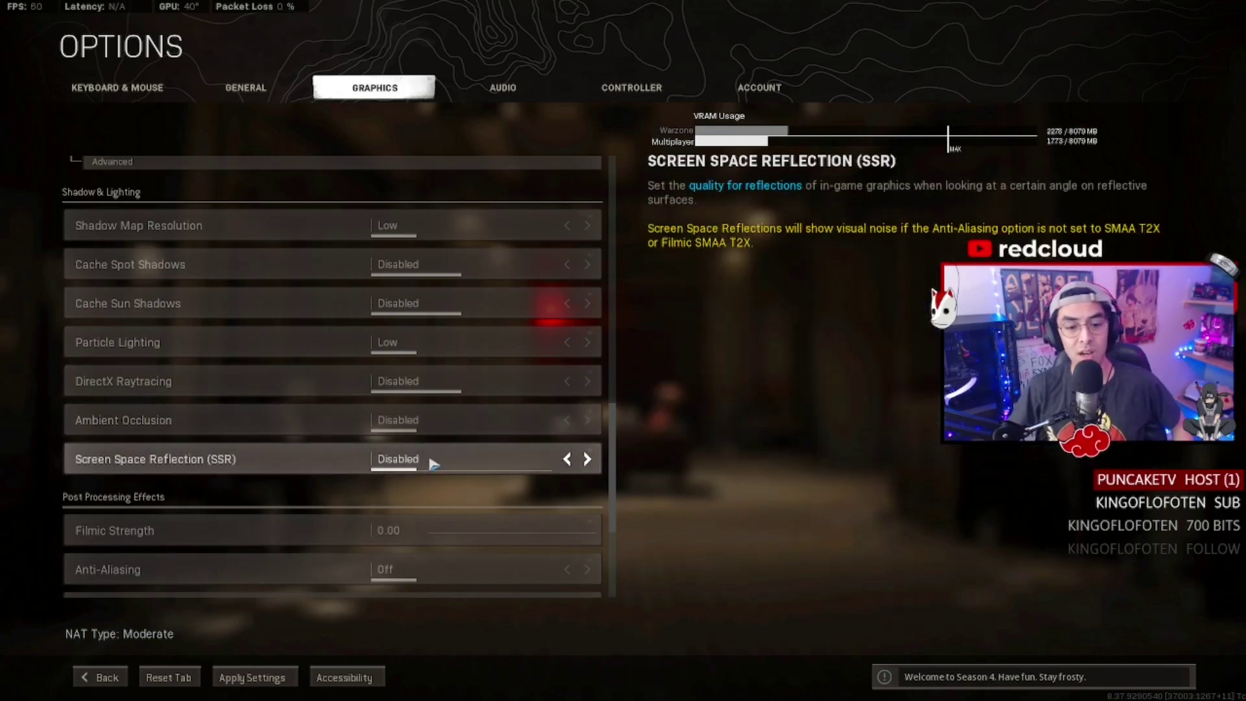
{"action": "scroll", "coordinate": [472, 464], "scroll_direction": "down", "scroll_amount": 5}
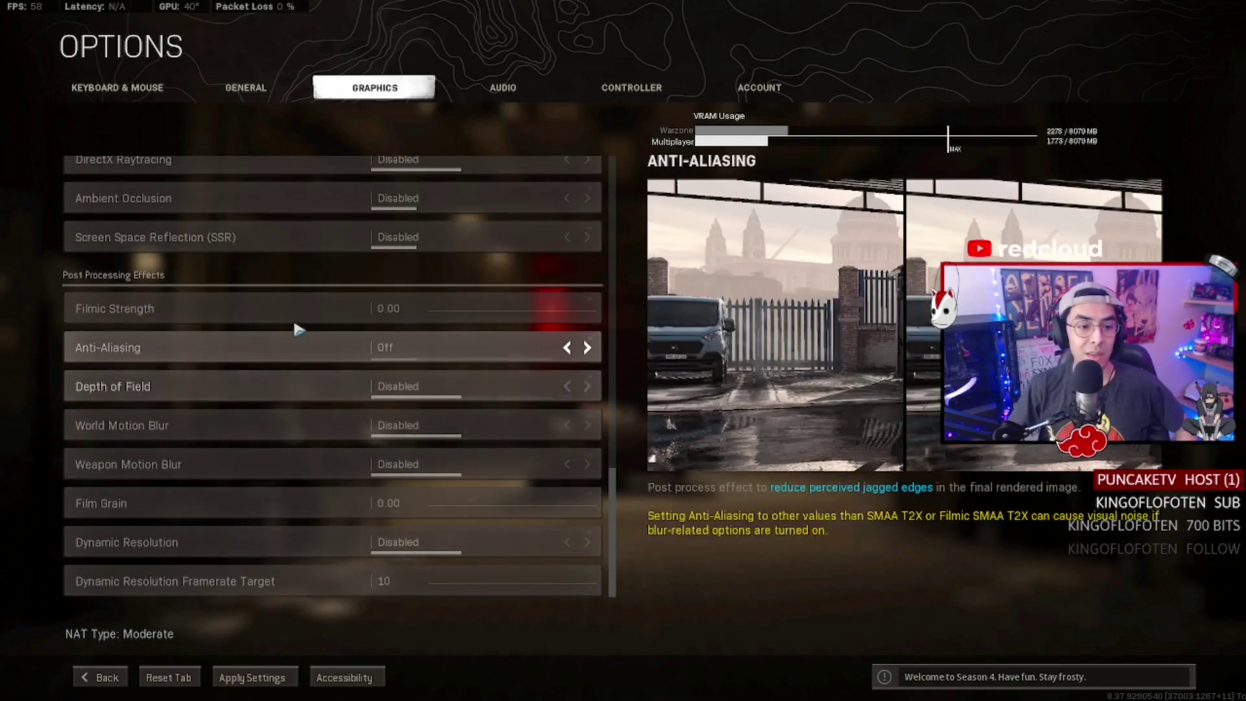